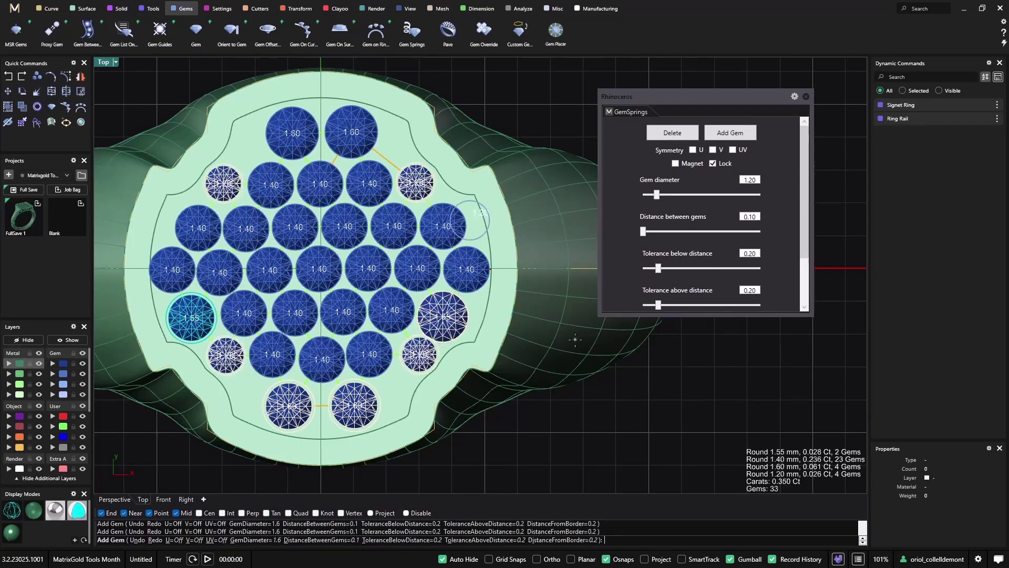
left_click(417, 184)
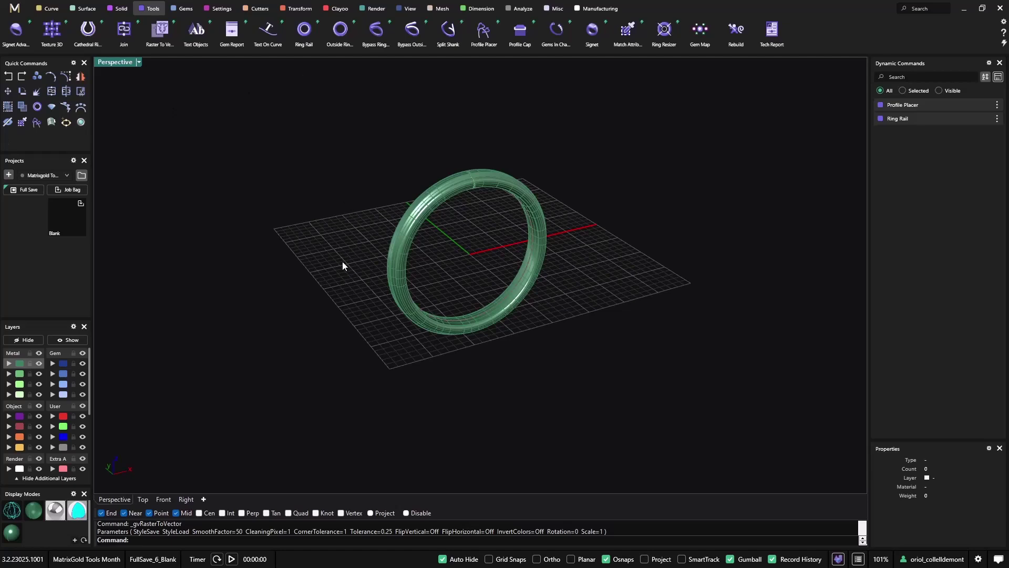
- Examine the plain ring band from several angles in the perspective view
mouse_move(363, 231)
right_mouse_down()
mouse_move(358, 253)
mouse_move(351, 238)
right_mouse_up()
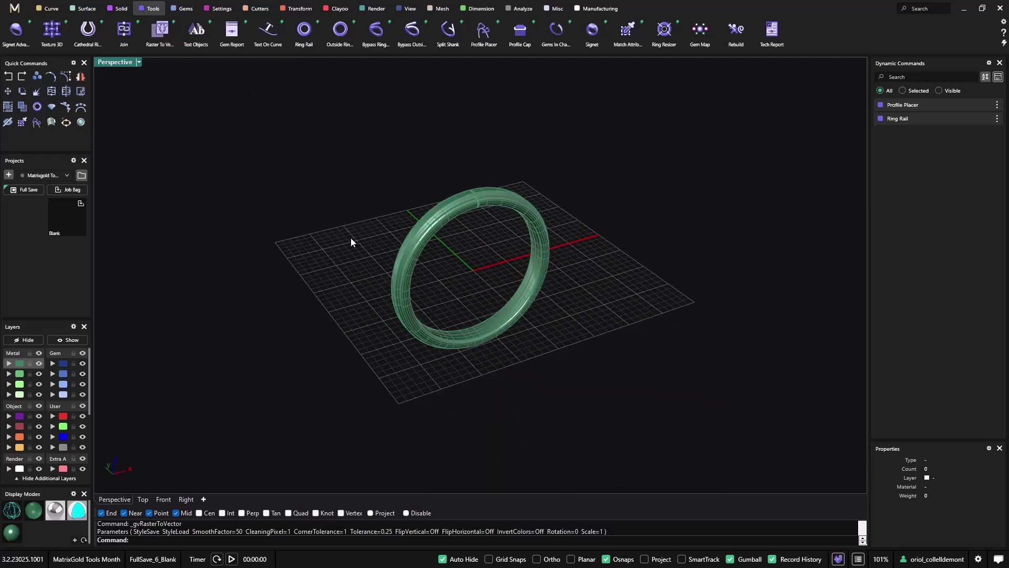
scroll(409, 241, "down", 2)
scroll(473, 248, "up", 5)
right_click_drag(514, 322, 532, 299)
scroll(533, 299, "up", 3)
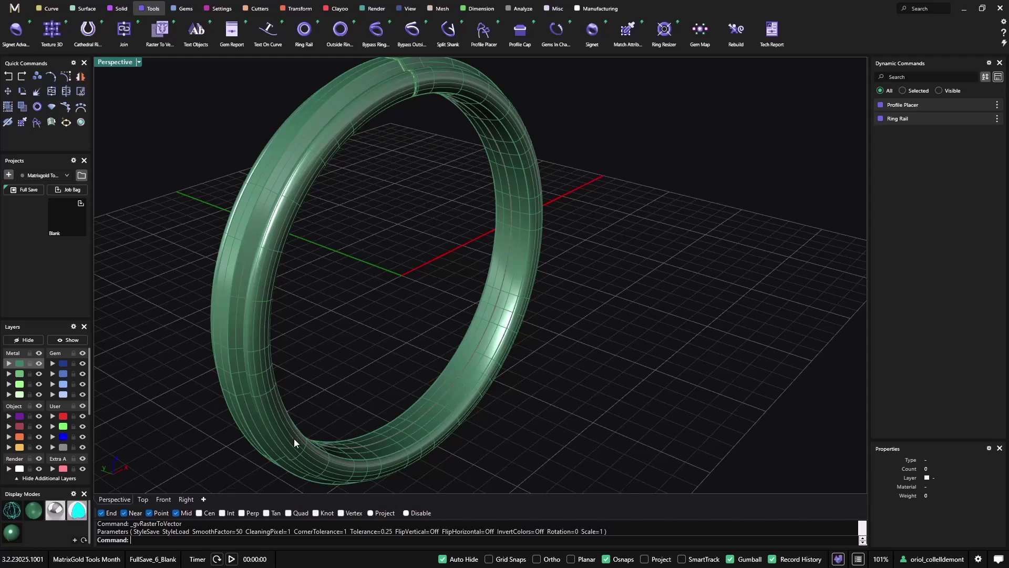
scroll(410, 428, "down", 4)
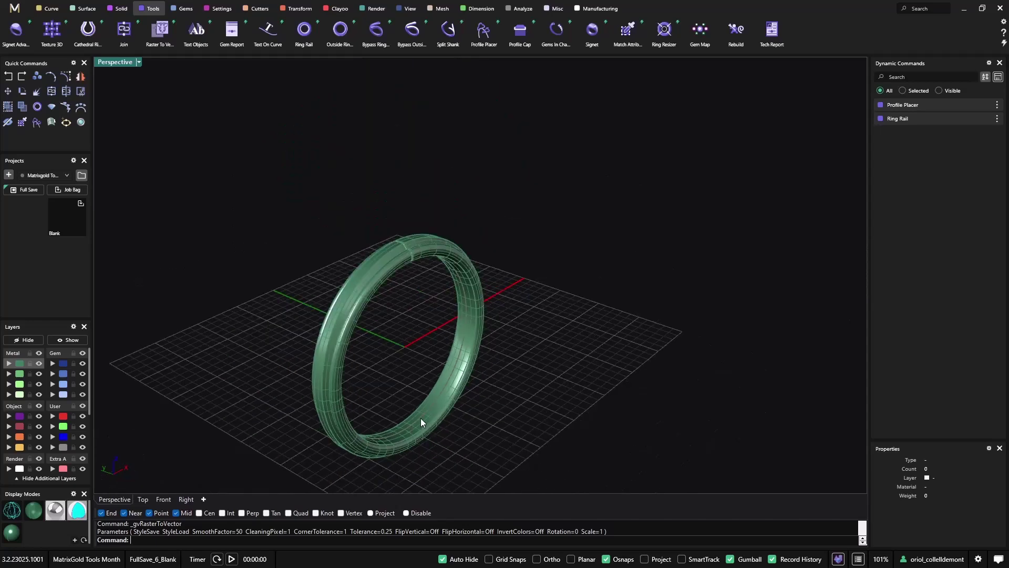
right_click_drag(420, 418, 502, 353)
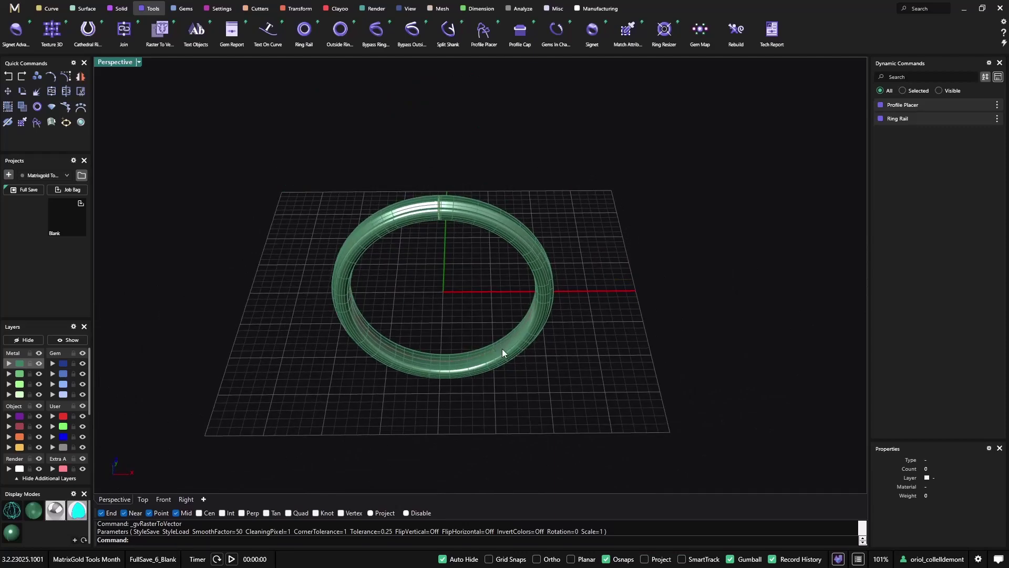
right_click_drag(473, 354, 502, 364)
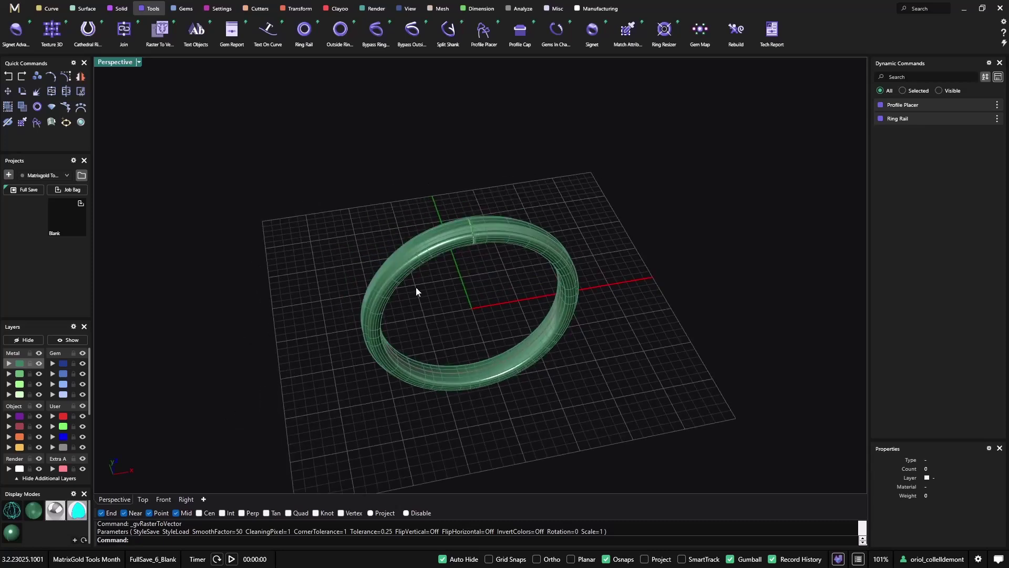
- Trace the LOGO image from the Desktop into curves with Raster To Vector, keeping the default settings
left_click(157, 38)
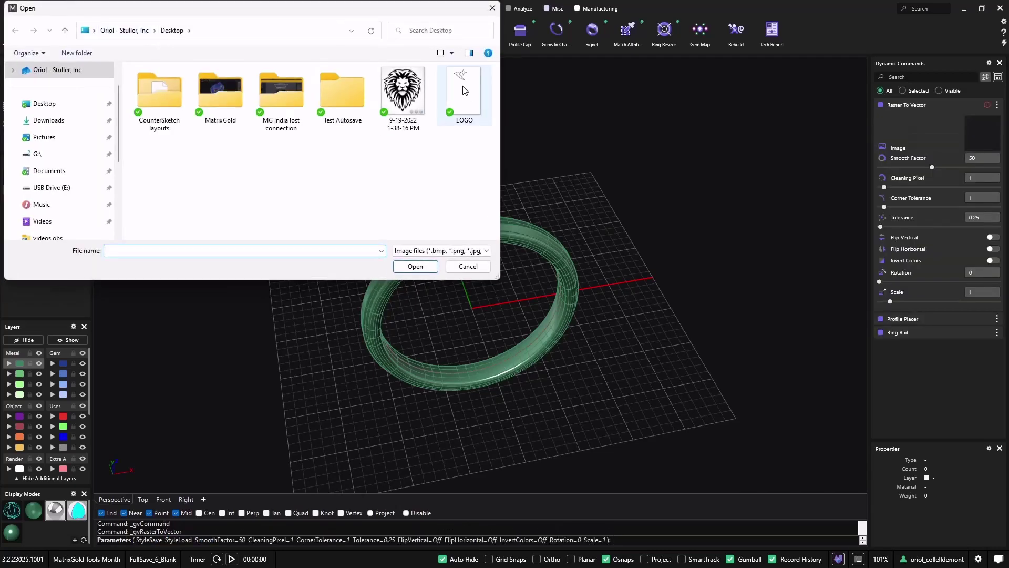
left_click(464, 90)
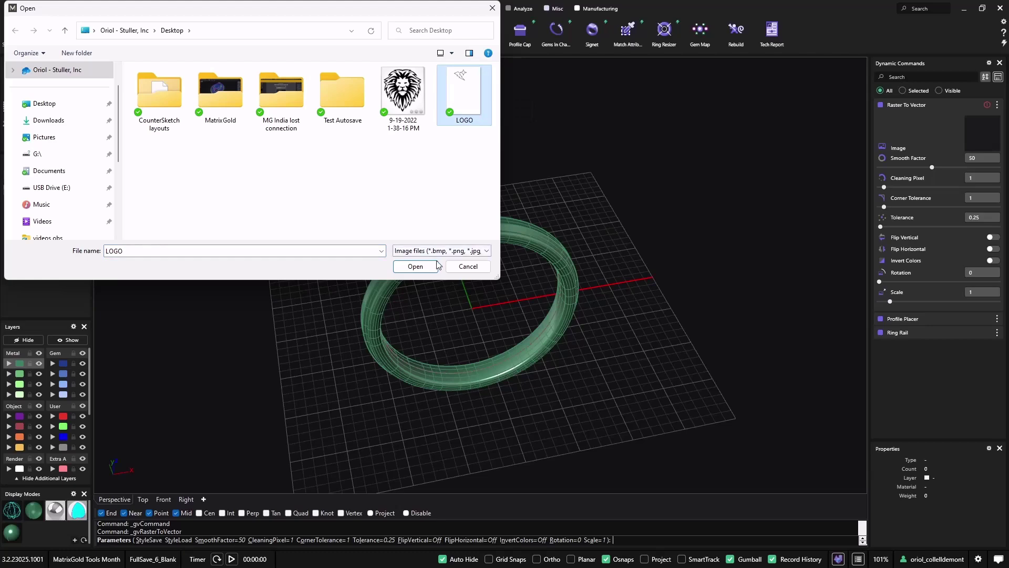
left_click(415, 266)
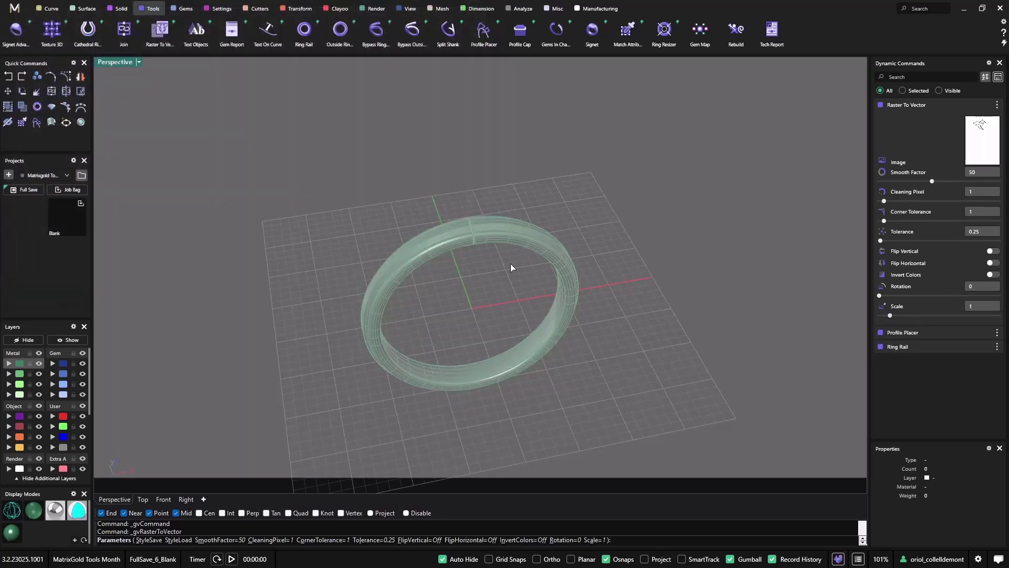
scroll(450, 285, "up", 6)
scroll(454, 254, "down", 4)
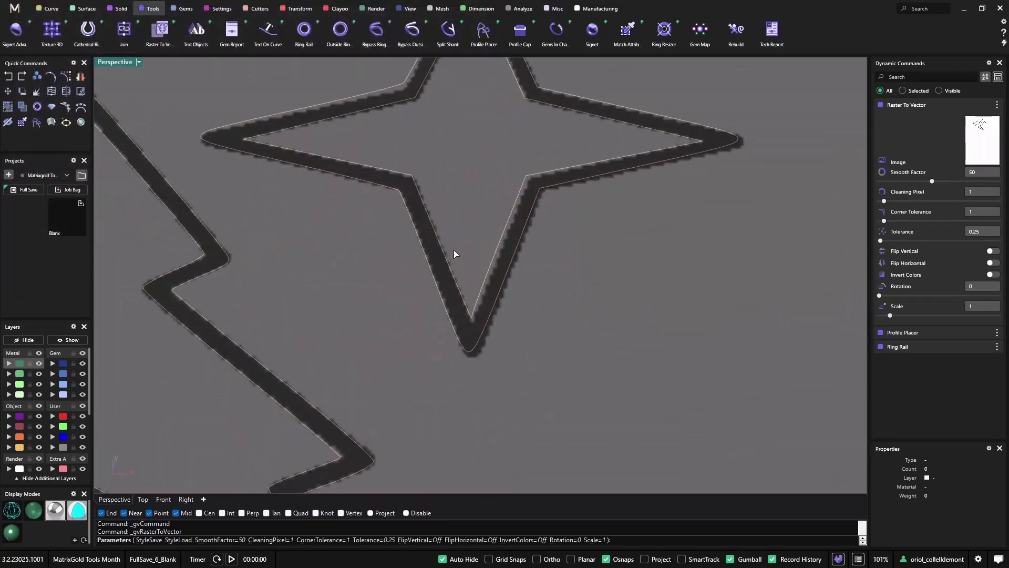
scroll(469, 254, "down", 5)
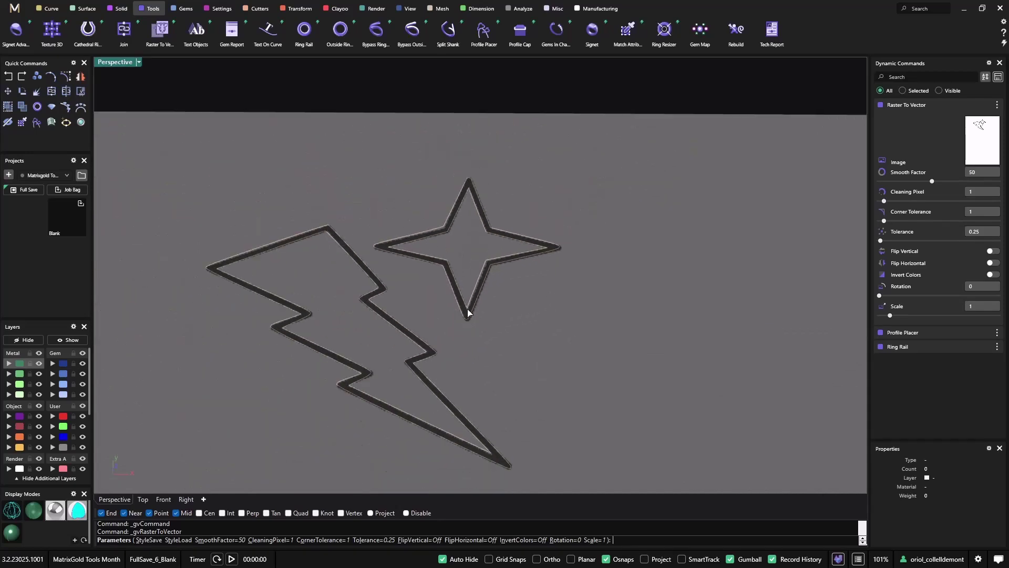
key("Return")
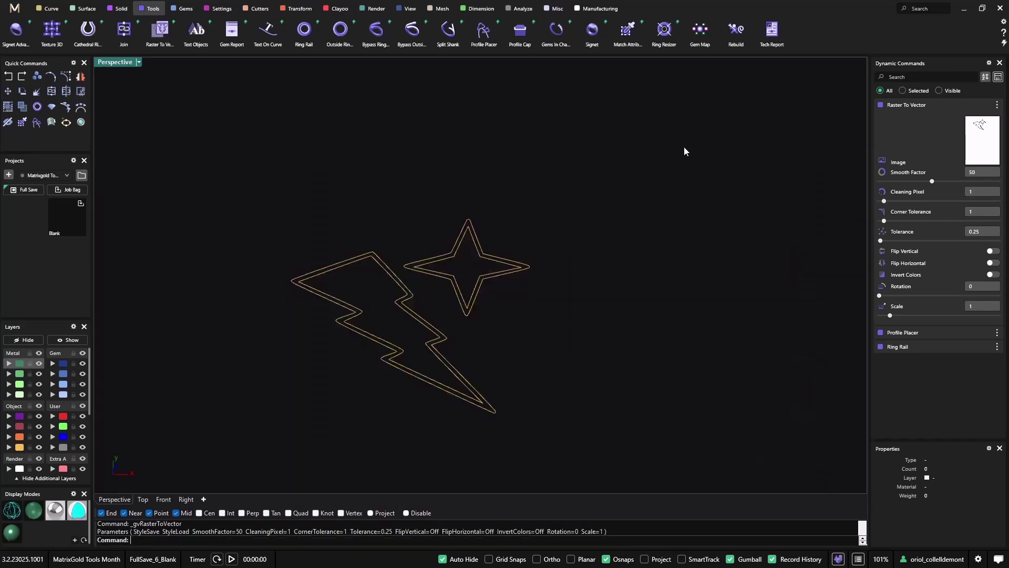
- Ungroup all the traced lightning bolt and star curves, and check that a single segment can be selected
scroll(445, 296, "up", 2)
scroll(476, 317, "down", 3)
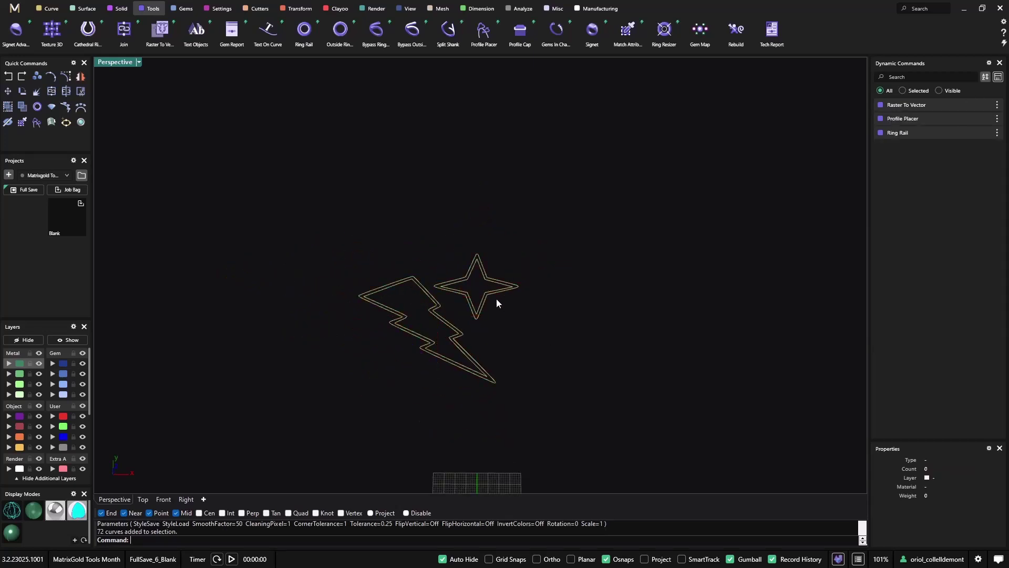
left_click_drag(305, 215, 638, 449)
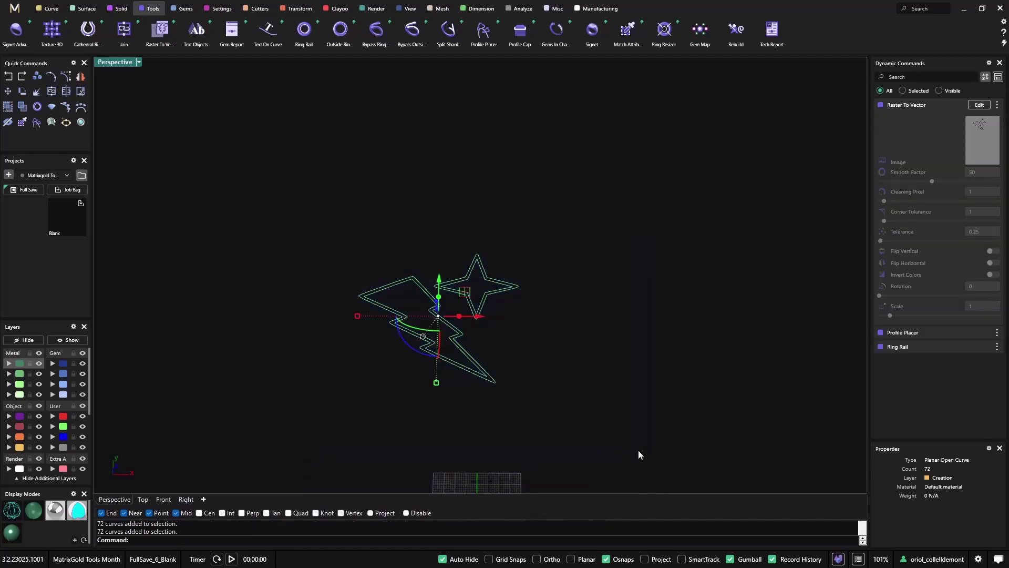
type("ungroup")
key("Return")
key("Escape")
scroll(438, 248, "up", 7)
left_click(578, 343)
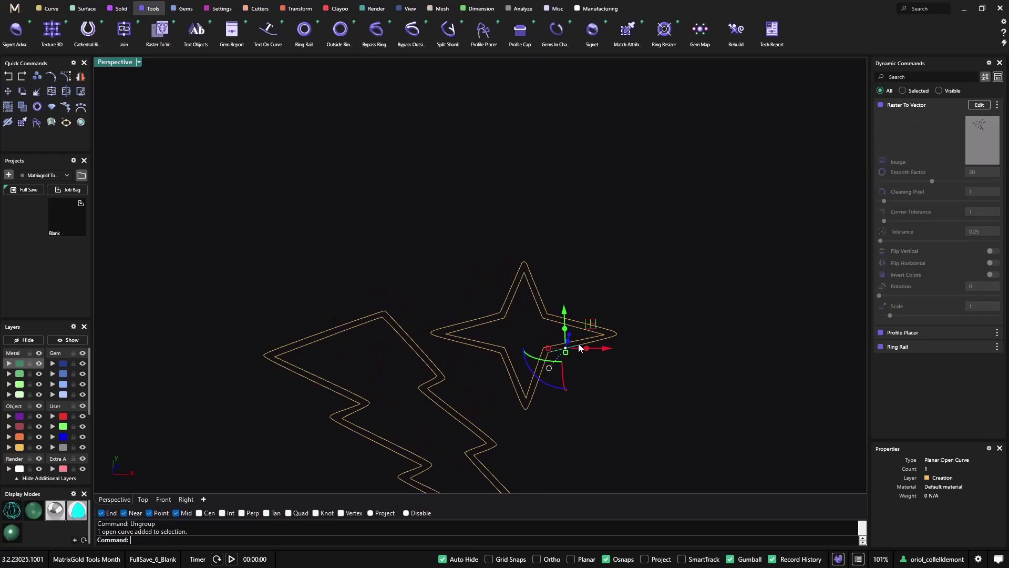
left_click(605, 375)
- Join all the traced segments into closed curves, and check the star and lightning bolt outlines by selecting them
scroll(608, 374, "down", 4)
left_click_drag(413, 260, 683, 487)
key("ctrl+j")
left_click(643, 348)
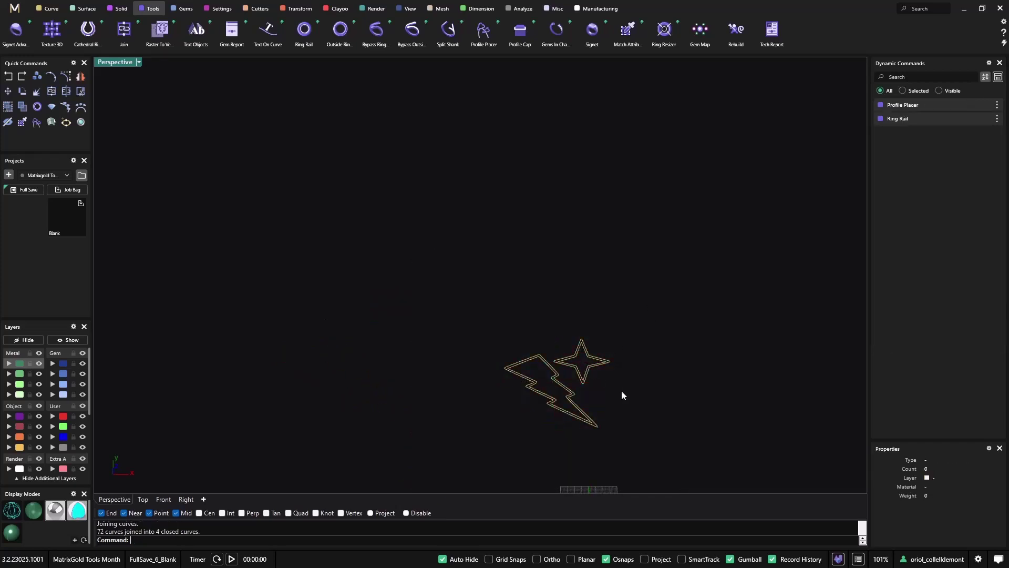
scroll(564, 309, "up", 3)
left_click(552, 295)
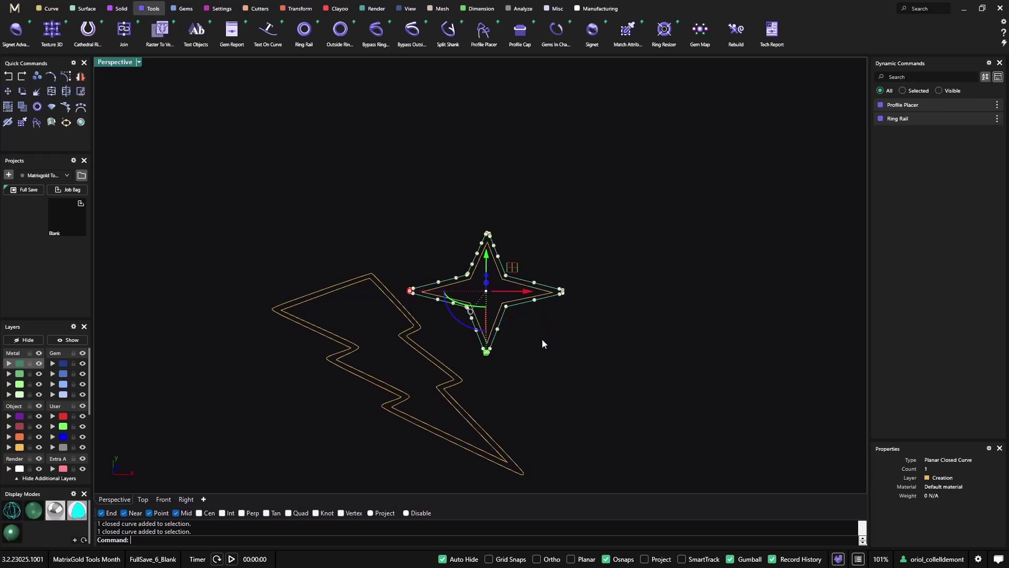
left_click(513, 470)
left_click(592, 383)
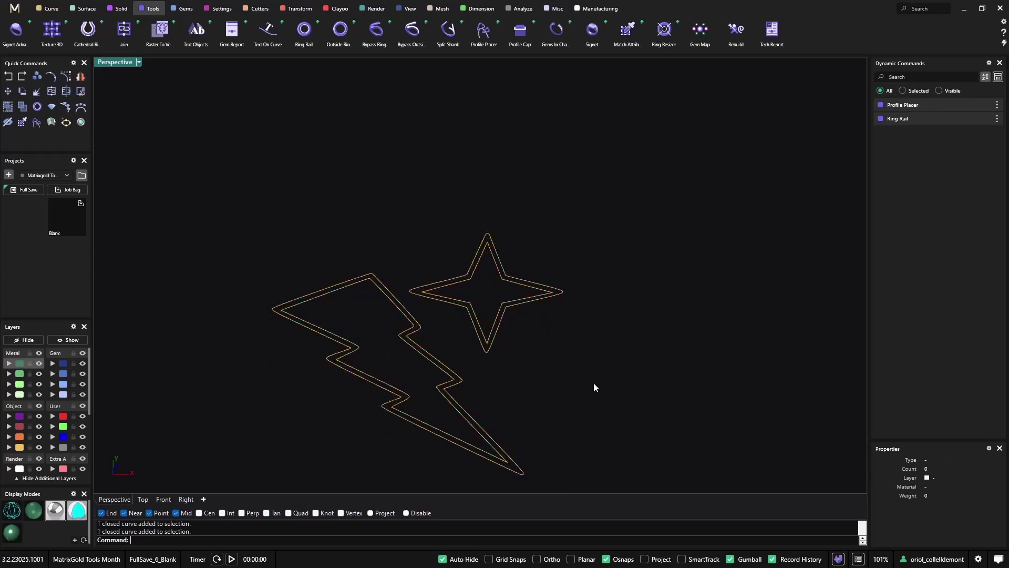
- Delete the inner outlines of the star and the lightning bolt, keeping only the outer curves
scroll(593, 382, "down", 3)
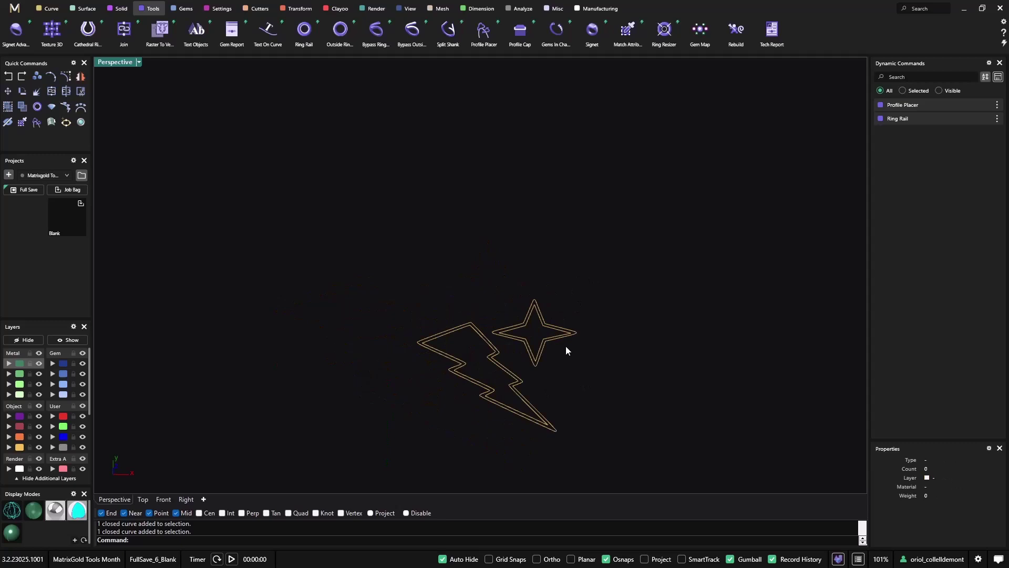
scroll(547, 353, "up", 3)
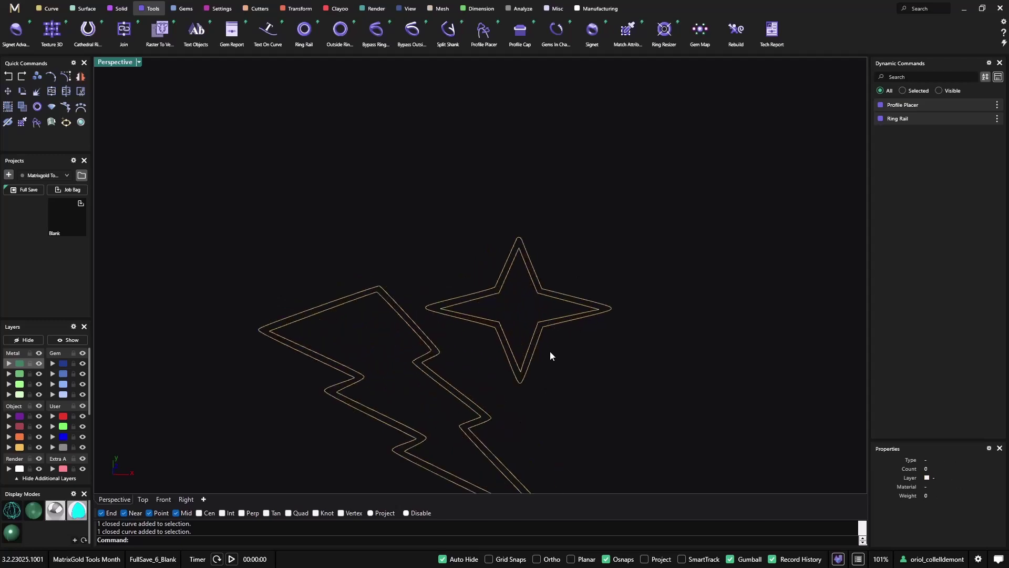
left_click(530, 336)
key("Delete")
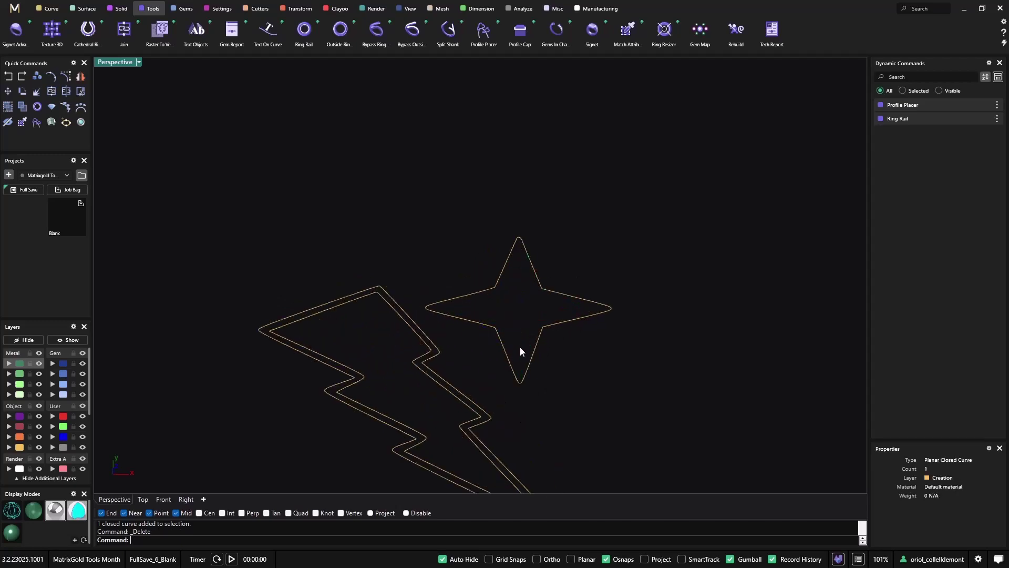
scroll(463, 387, "down", 5)
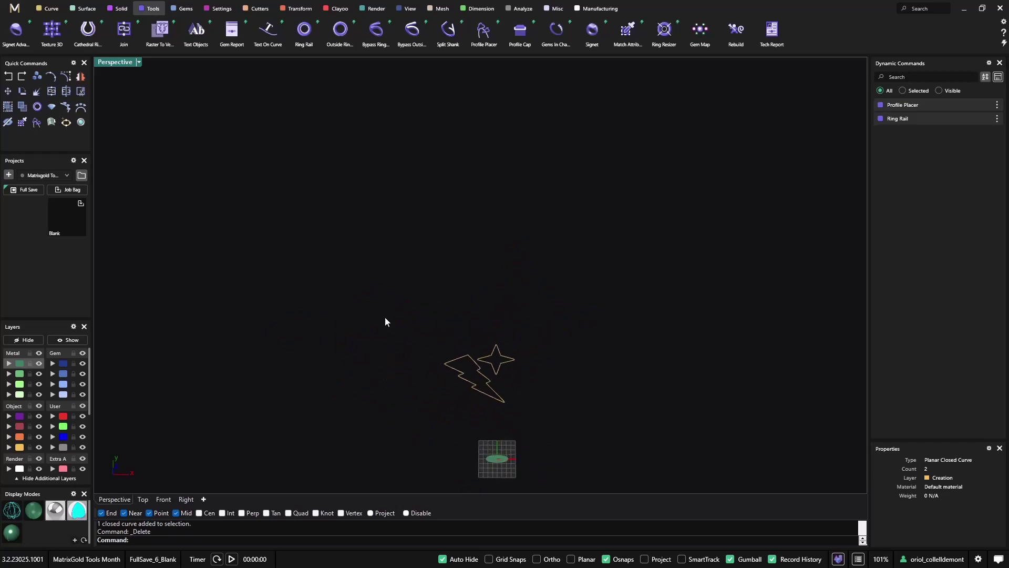
left_click_drag(396, 306, 544, 418)
scroll(460, 389, "up", 4)
right_click_drag(460, 389, 441, 336)
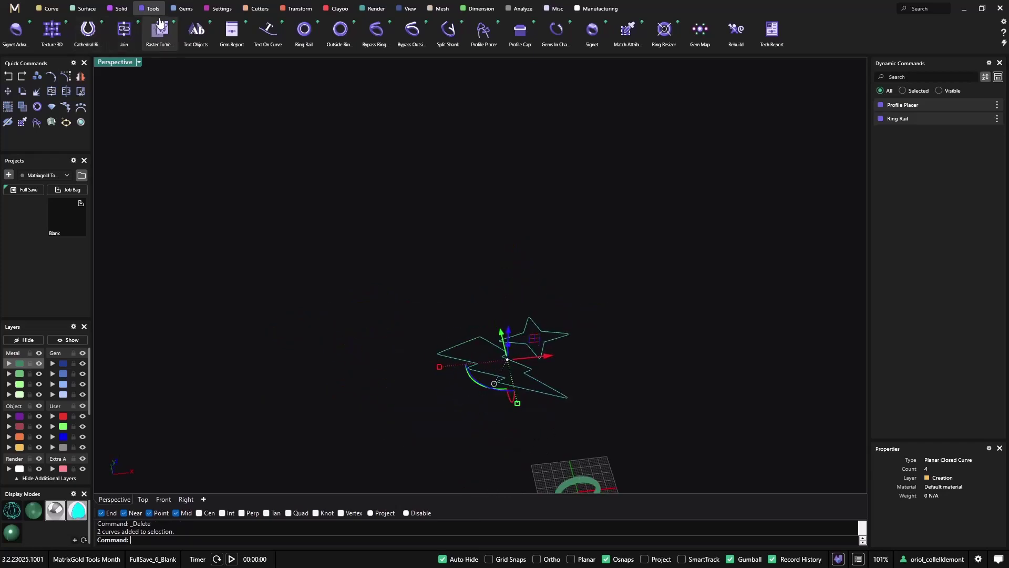
left_click(52, 9)
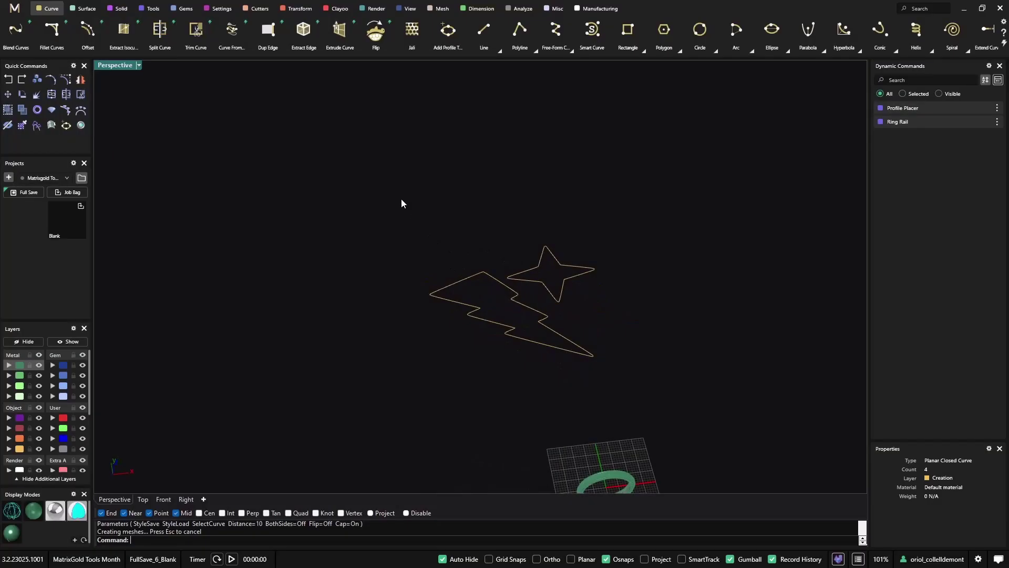
- Extrude the star and lightning bolt outlines as solids to both sides with ExtrudeCrv
left_click_drag(402, 198, 642, 388)
type("ExtrudeCrv")
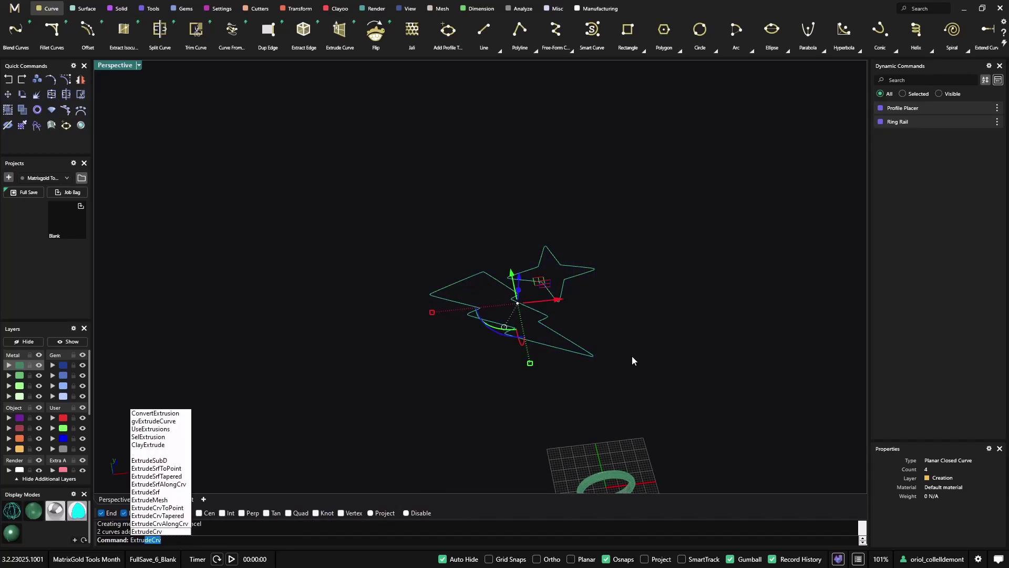
key("Return")
right_click_drag(632, 356, 616, 295)
left_click(489, 253)
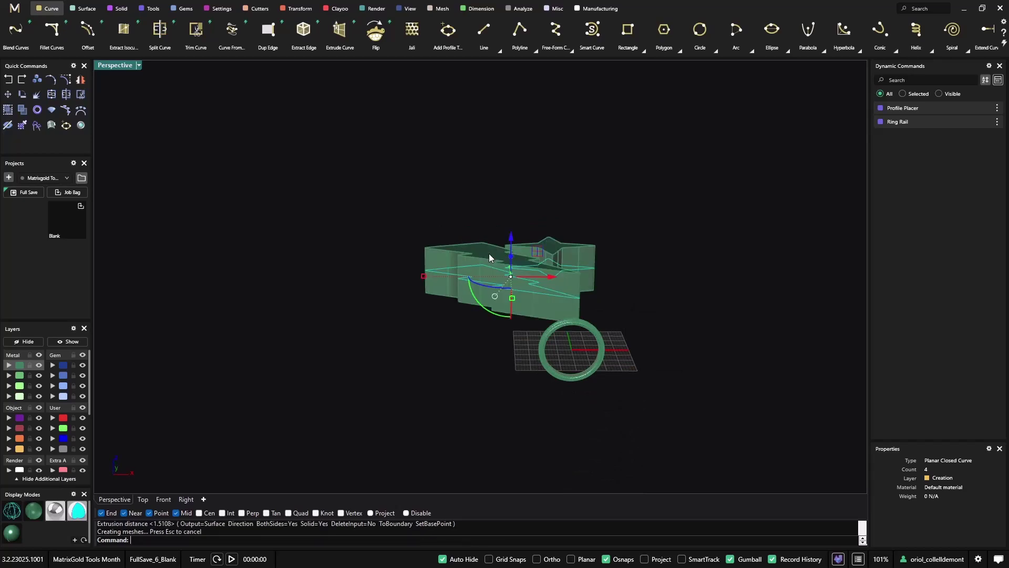
- Select the extruded star and lightning bolt solids and move them over the ring in the Top view, accepting the history break
right_click_drag(691, 243, 714, 245)
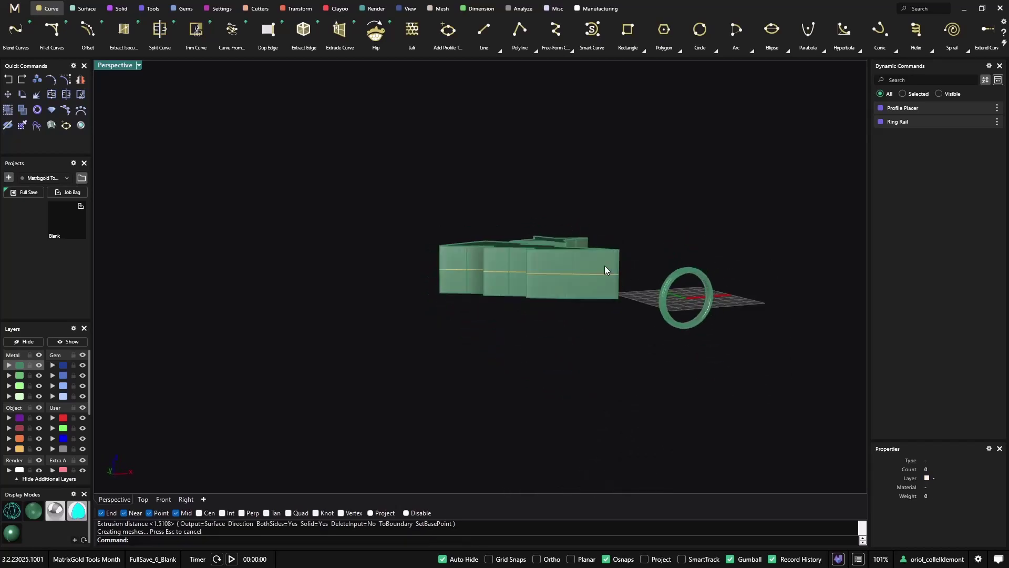
scroll(535, 250, "up", 4)
left_click(585, 273)
left_click(592, 247, "shift")
scroll(593, 247, "down", 6)
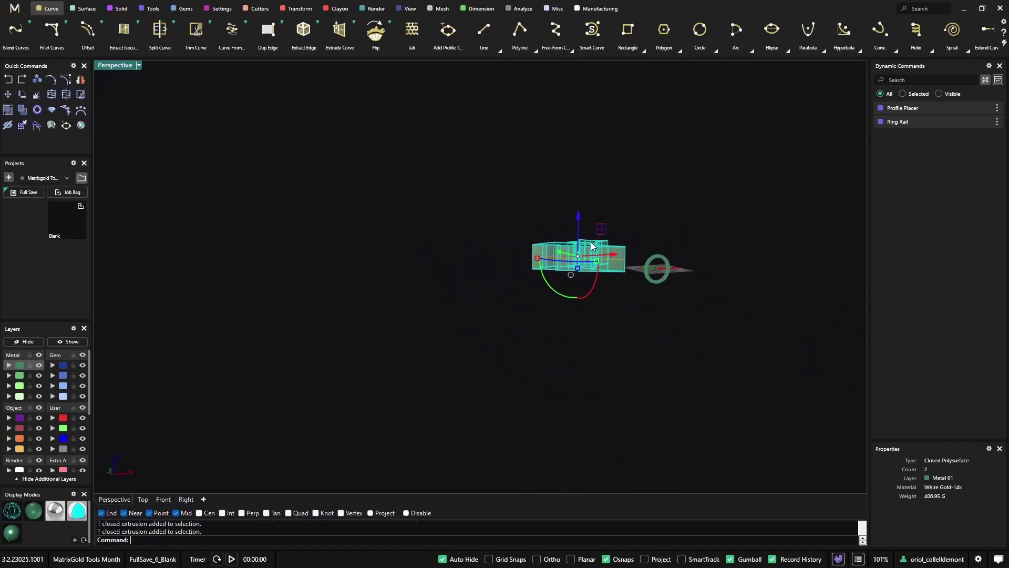
right_click_drag(592, 247, 593, 285)
left_click(143, 500)
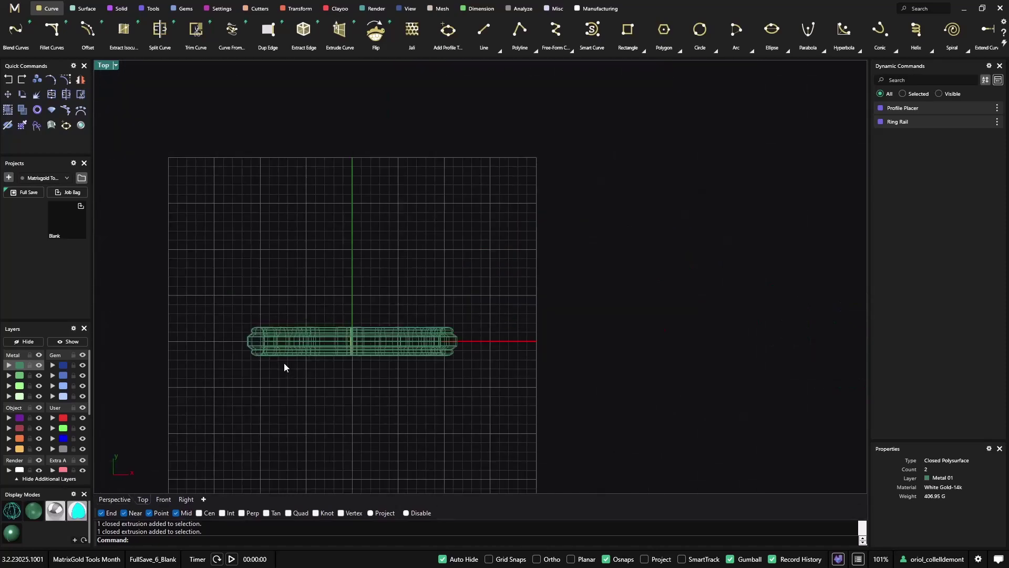
scroll(284, 365, "down", 5)
left_click_drag(337, 104, 353, 320)
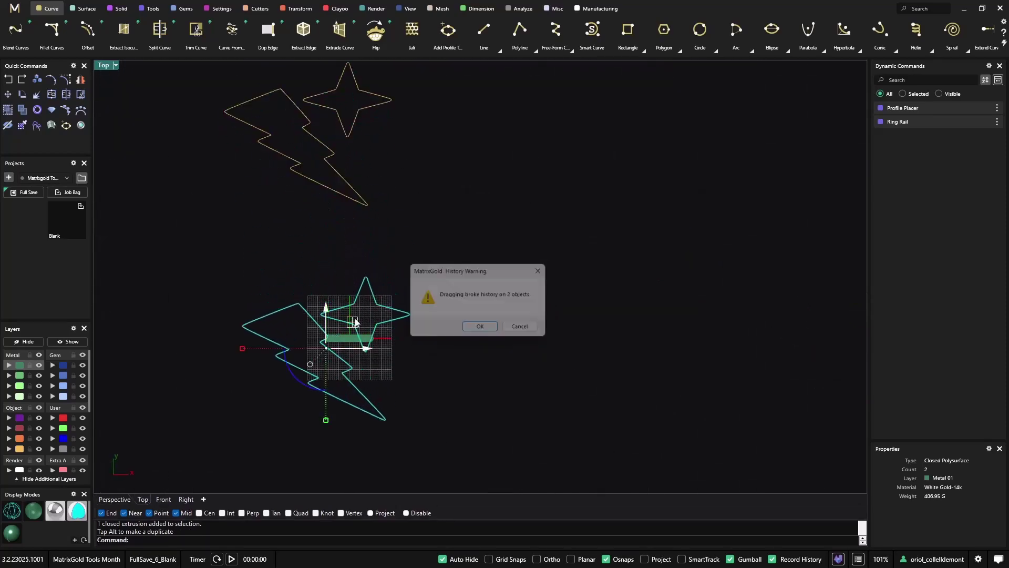
left_click(490, 330)
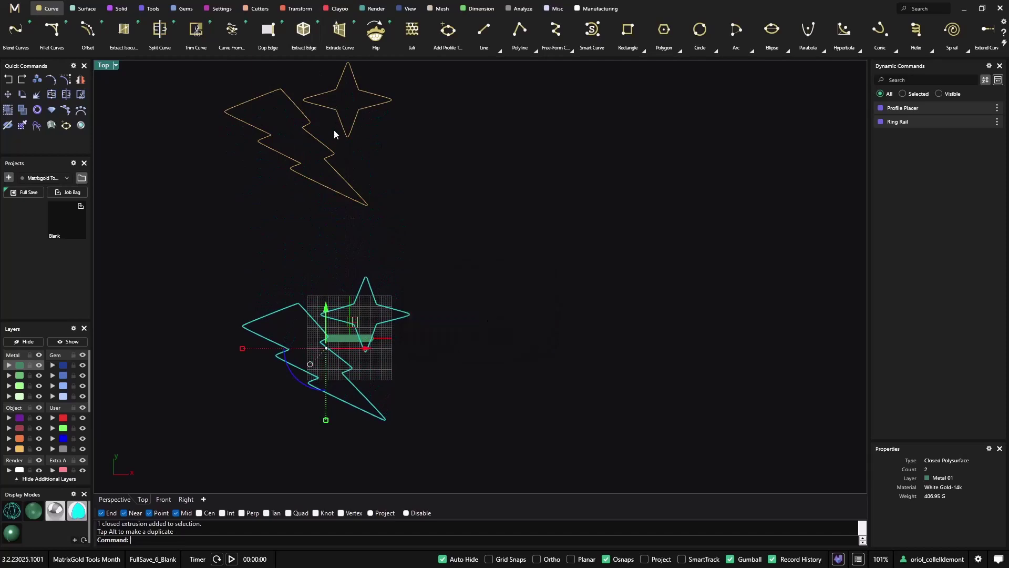
- Scale the star and lightning bolt solids down uniformly in 3D to fit the size of the ring band
scroll(263, 232, "down", 2)
scroll(316, 232, "up", 2)
right_click_drag(315, 232, 293, 244)
scroll(257, 247, "up", 6)
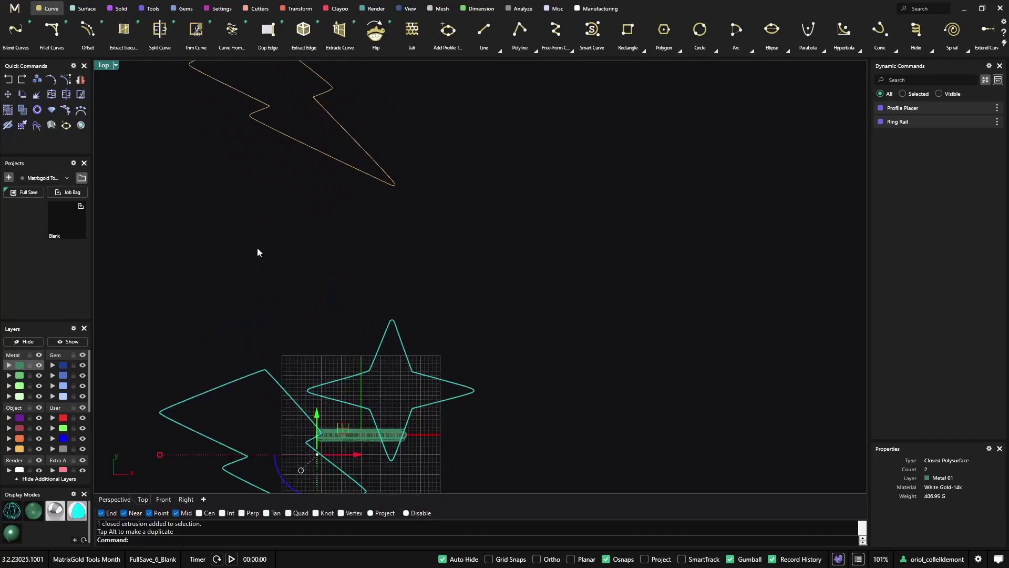
right_click_drag(319, 323, 427, 215)
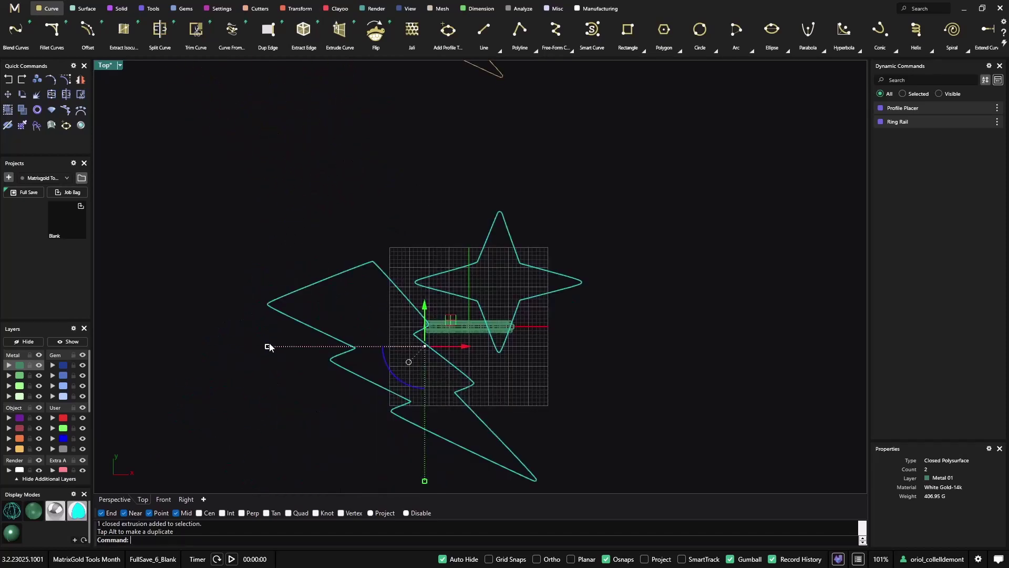
left_click_drag(267, 346, 413, 349, "shift")
- Move the scaled star and lightning bolt solids onto the ring band, just to the positive X side of its centre
scroll(408, 349, "up", 12)
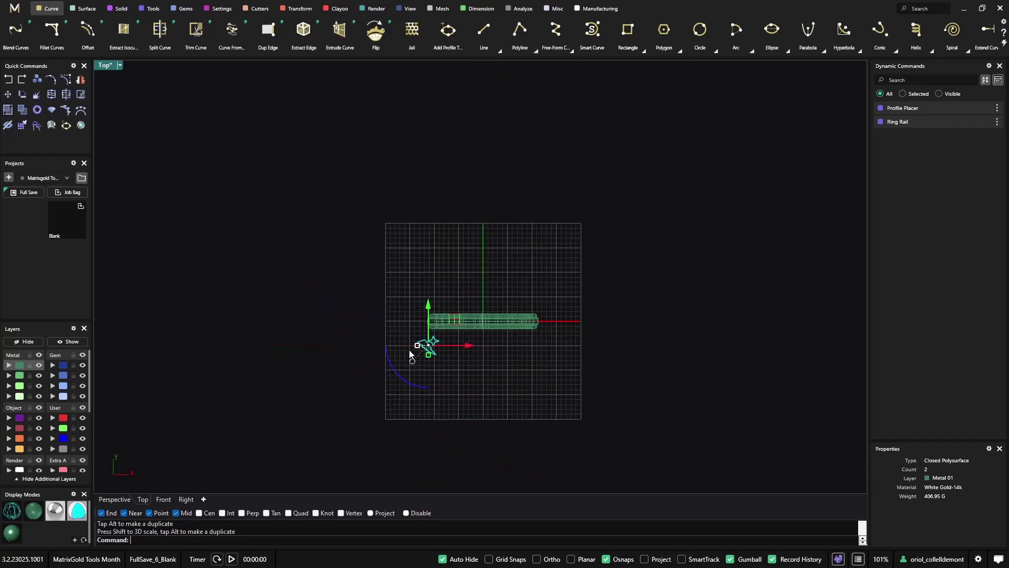
right_click_drag(503, 340, 441, 334)
scroll(438, 302, "down", 2)
right_click_drag(514, 303, 306, 384)
left_click_drag(175, 380, 653, 243)
scroll(664, 263, "up", 4)
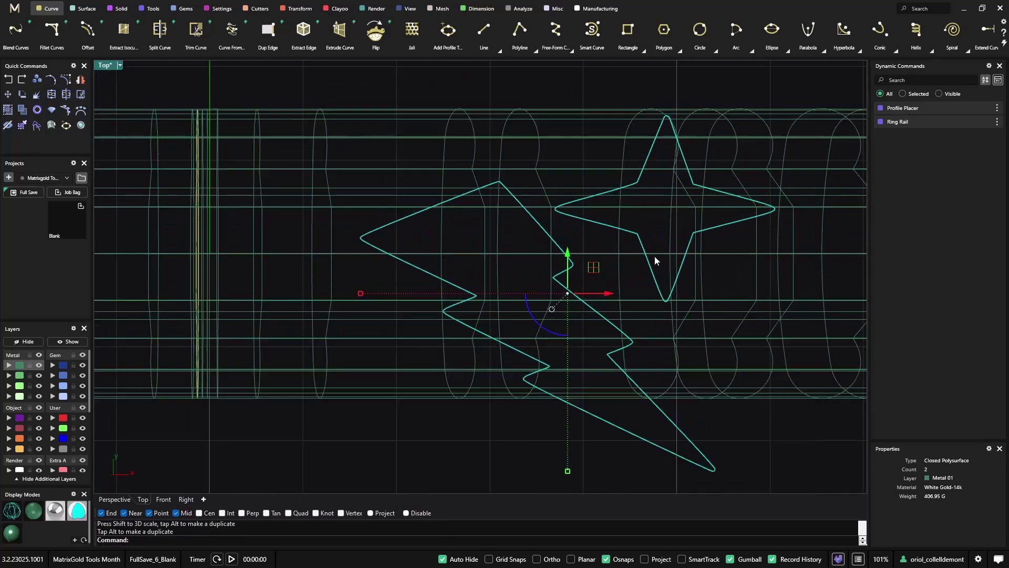
- Scale the star and lightning bolt solids down further so they fit within the band's width
right_click_drag(656, 261, 553, 299)
left_click_drag(259, 313, 315, 312)
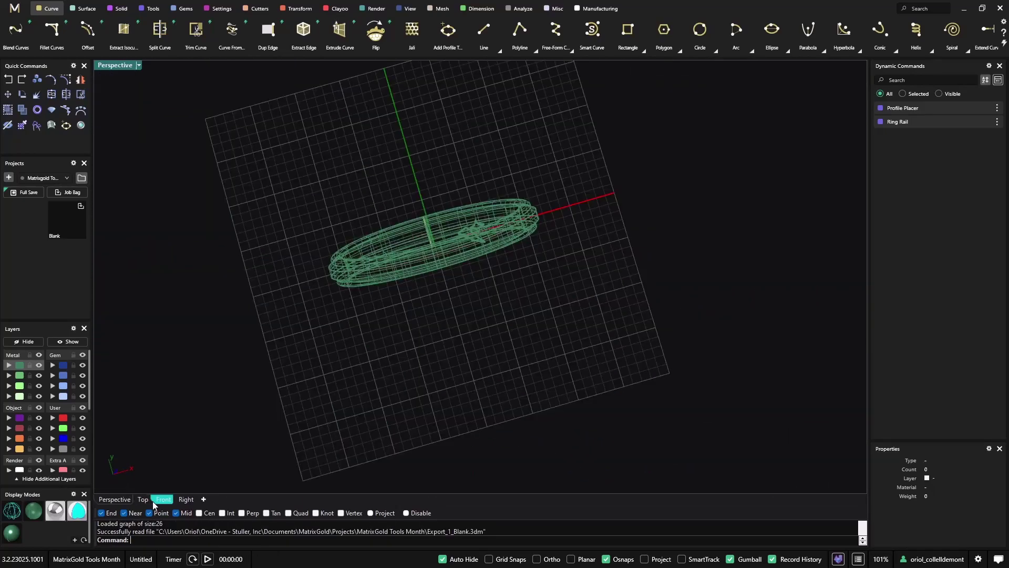
- In the Front view, move the star and lightning bolt solids down onto the band's inner surface and rotate them to follow its slope
left_click(164, 499)
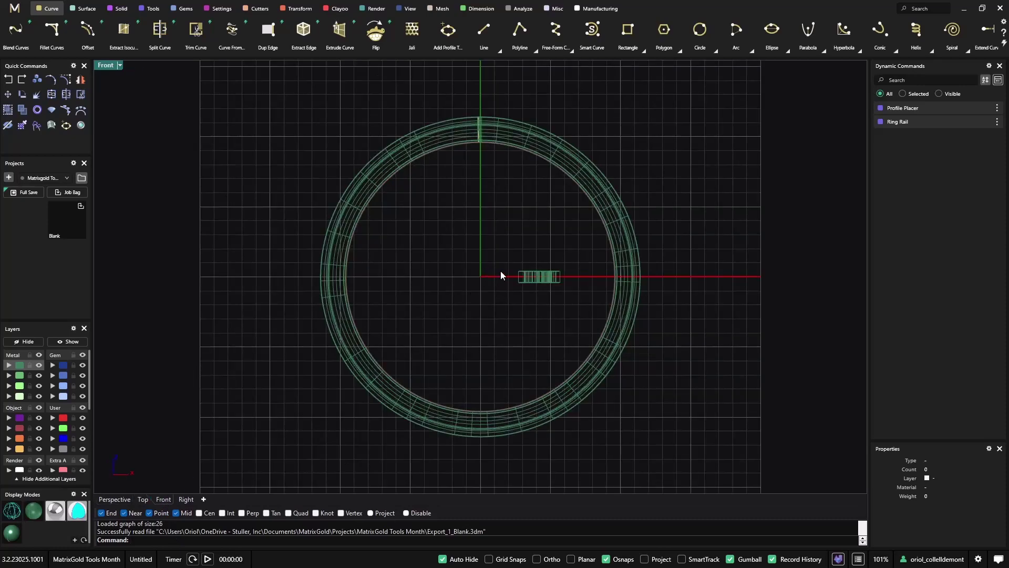
left_click_drag(494, 307, 546, 371)
scroll(559, 360, "up", 5)
right_click_drag(559, 359, 538, 144)
left_click_drag(443, 302, 460, 307)
left_click_drag(452, 232, 456, 248)
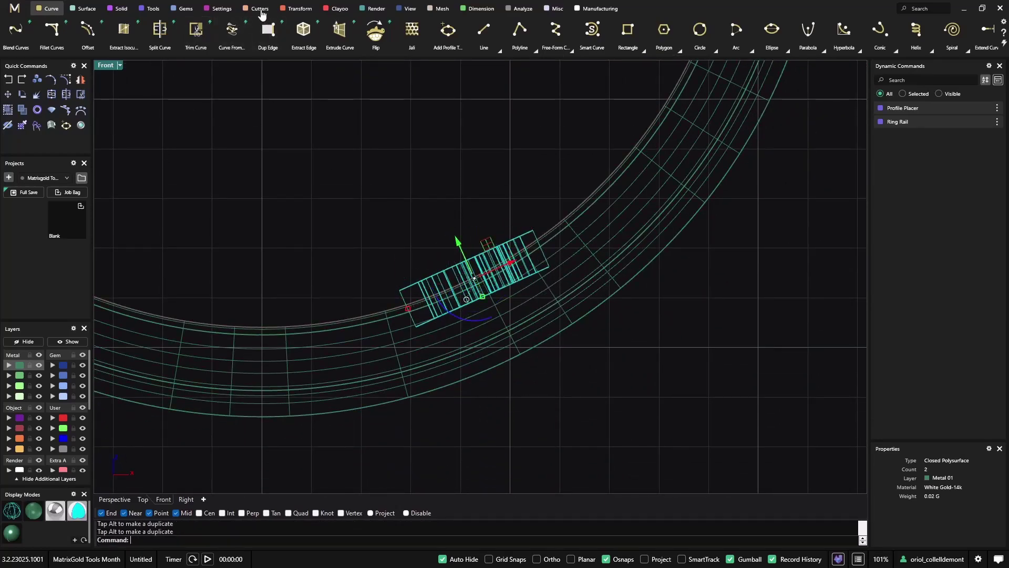
- Bend the star and lightning bolt solids to the band's curvature with Symmetry on and an angle of 4
left_click(292, 11)
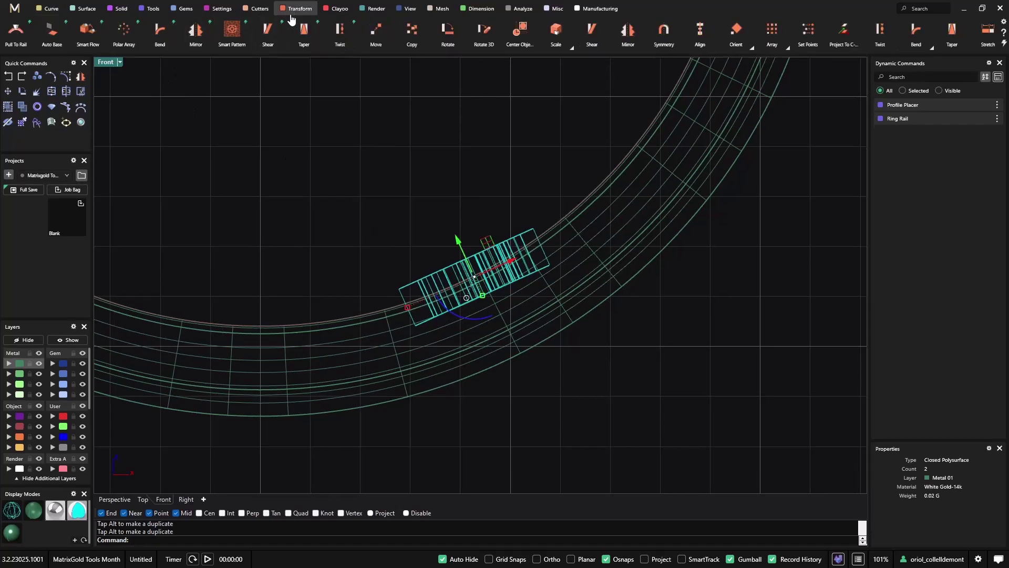
left_click(160, 38)
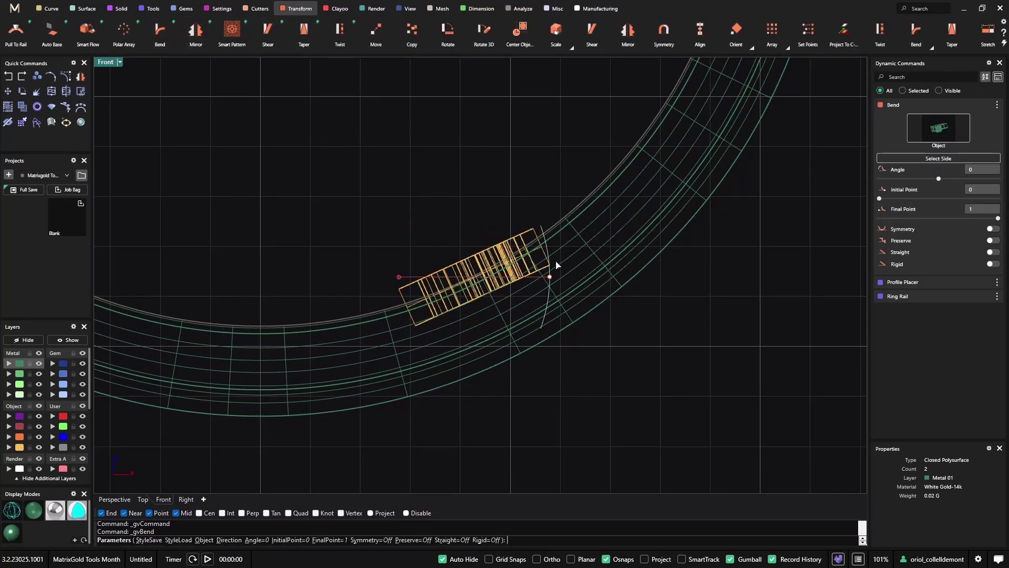
left_click(550, 277)
left_click(549, 269)
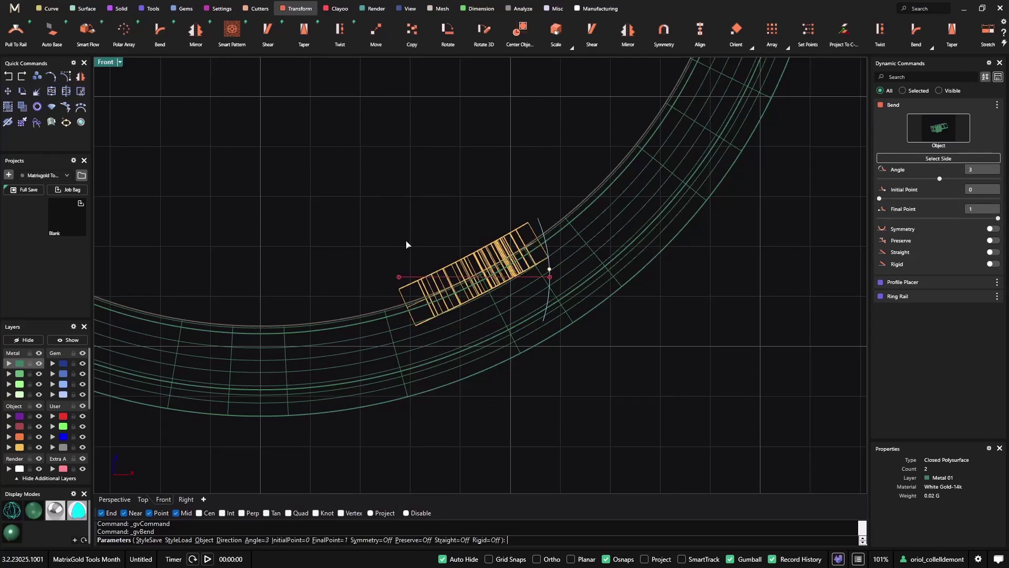
left_click(992, 230)
left_click(549, 277)
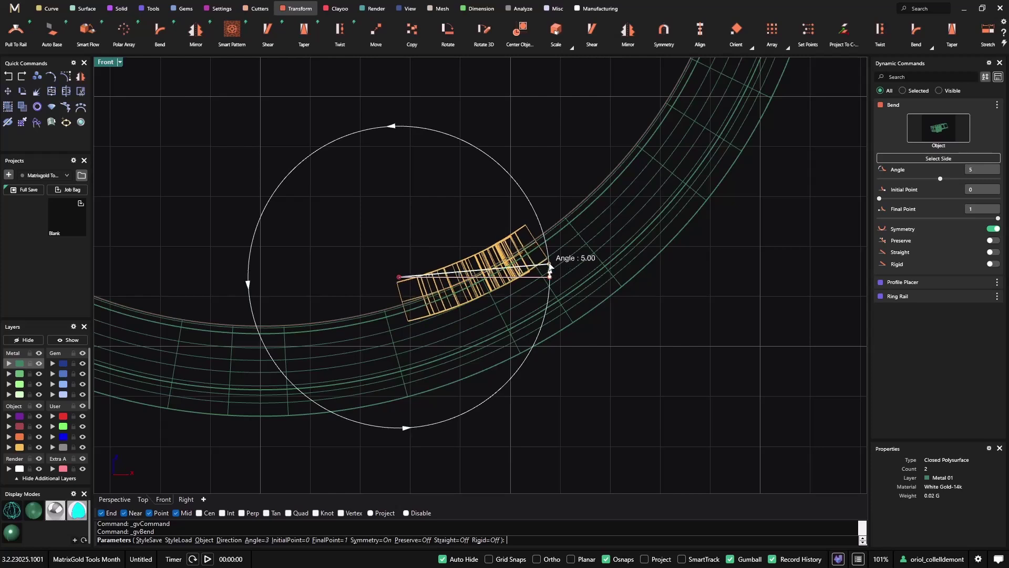
left_click(549, 267)
right_click(735, 276)
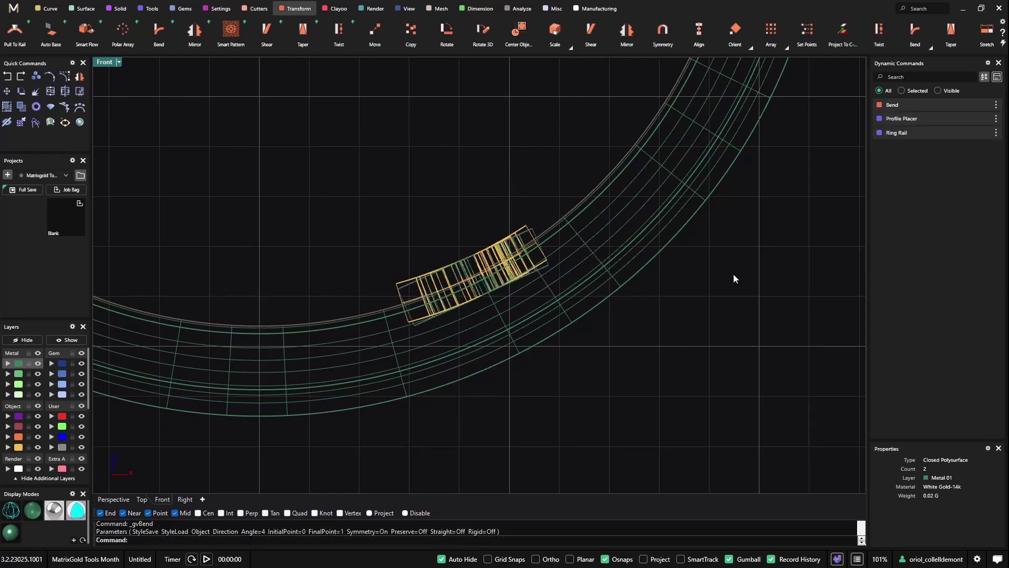
- Transfer the original unbent star and lightning bolt solids to the Metal 02 layer and hide that layer
left_click(528, 238)
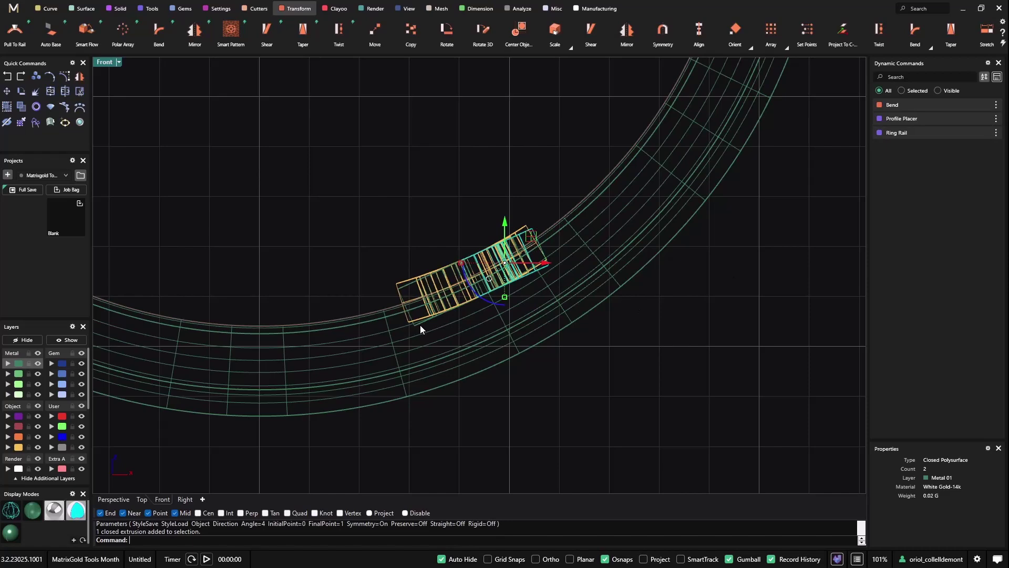
left_click(420, 326, "shift")
left_click(18, 373)
left_click(37, 373)
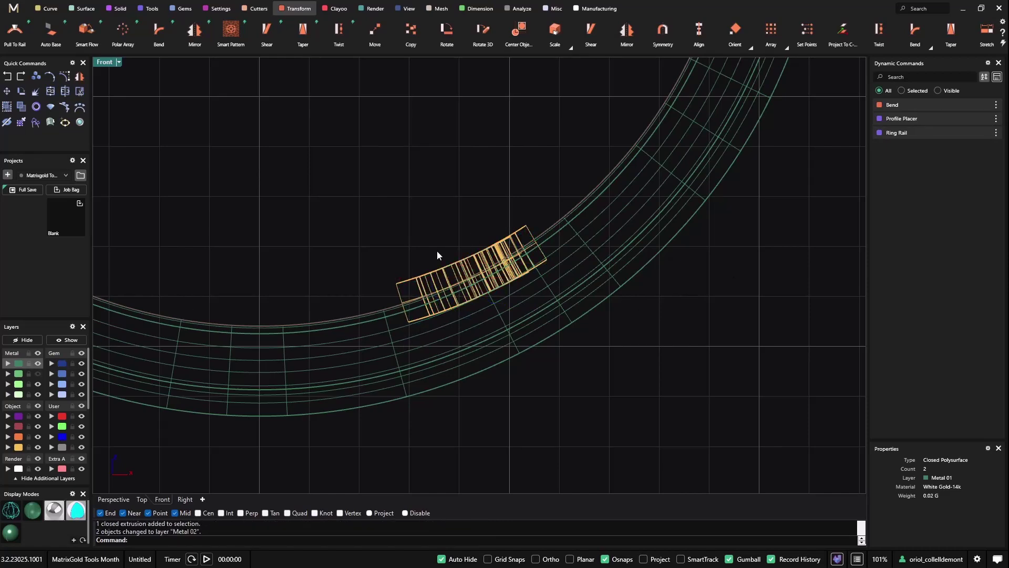
- Scale the bent star and lightning bolt solids down slightly in 3D in a shaded Perspective view
scroll(436, 255, "down", 5)
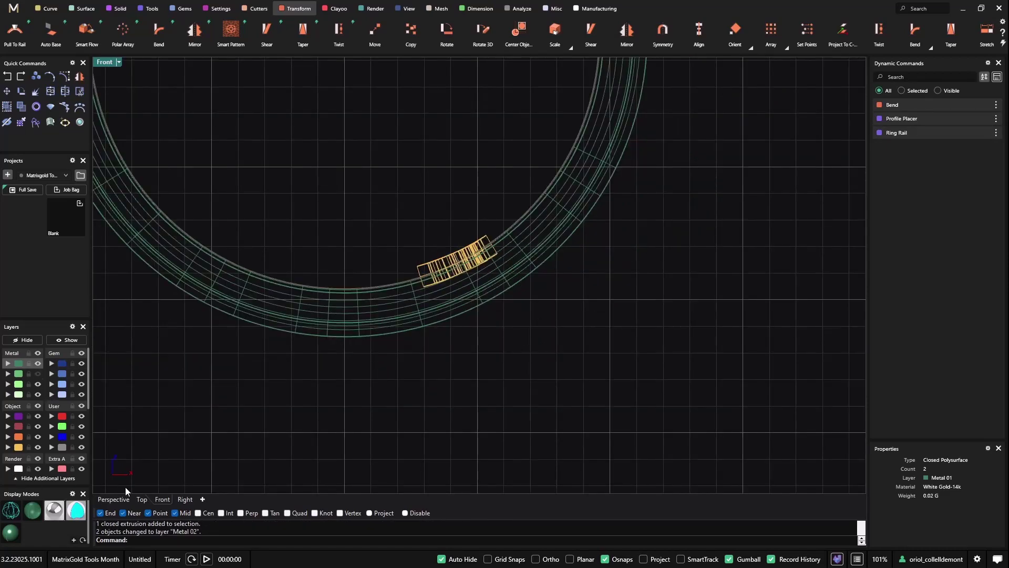
left_click(113, 498)
mouse_move(491, 306)
right_mouse_down()
mouse_move(494, 265)
mouse_move(516, 279)
mouse_move(560, 259)
mouse_move(488, 280)
mouse_move(579, 231)
mouse_move(601, 180)
mouse_move(617, 194)
mouse_move(381, 399)
right_mouse_up()
left_click(28, 510)
scroll(452, 315, "up", 5)
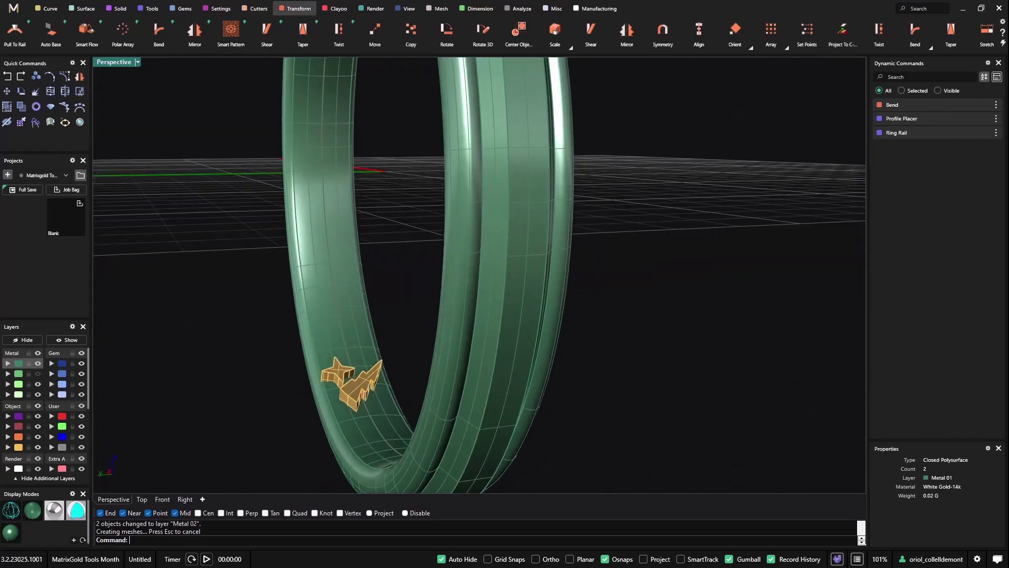
left_click(344, 381)
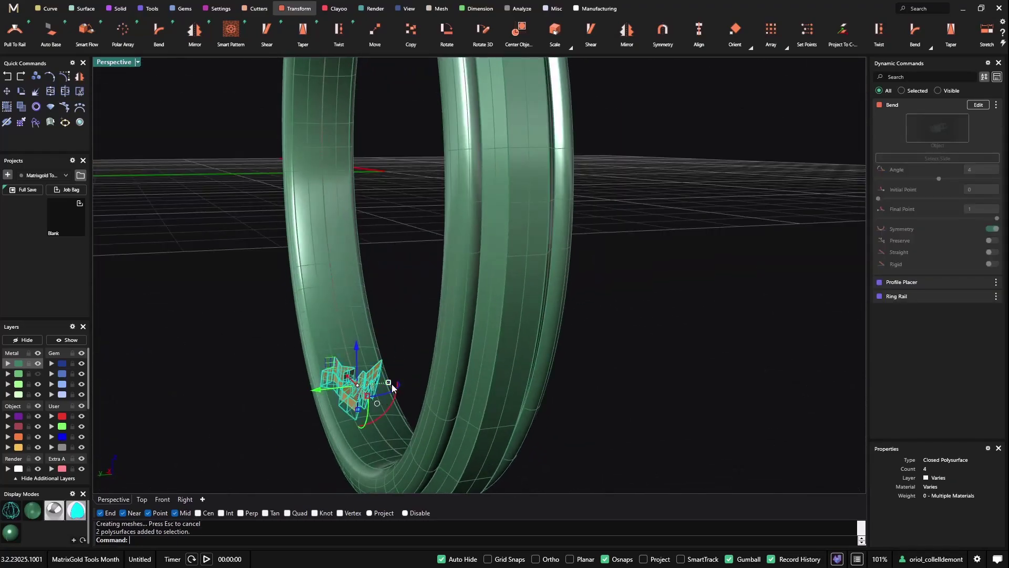
left_click_drag(389, 383, 384, 383)
left_click(620, 388)
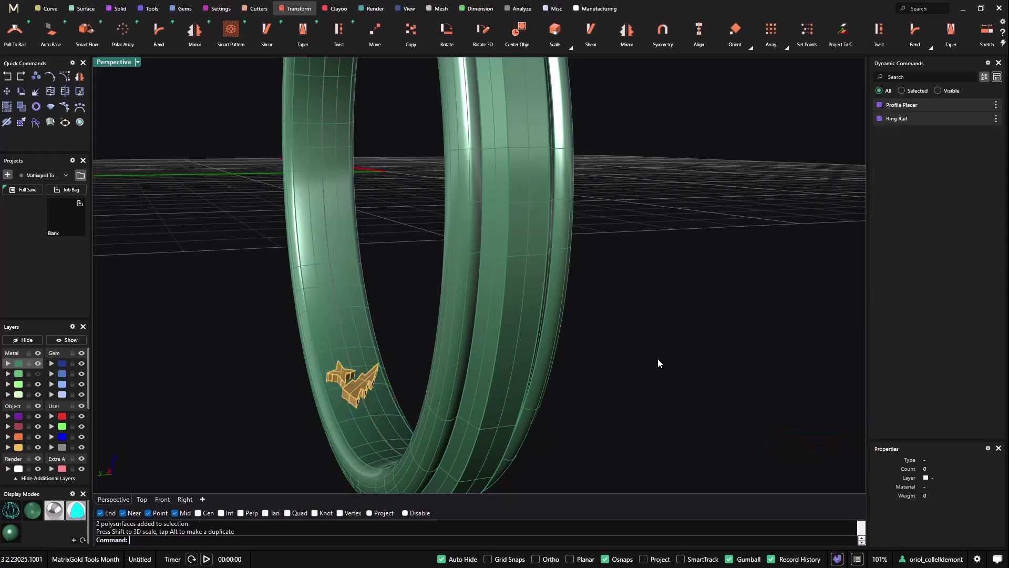
- Place MatrixGold lettering along the ring's inner finger rail curve with Text On Curve
right_click_drag(659, 363, 371, 342)
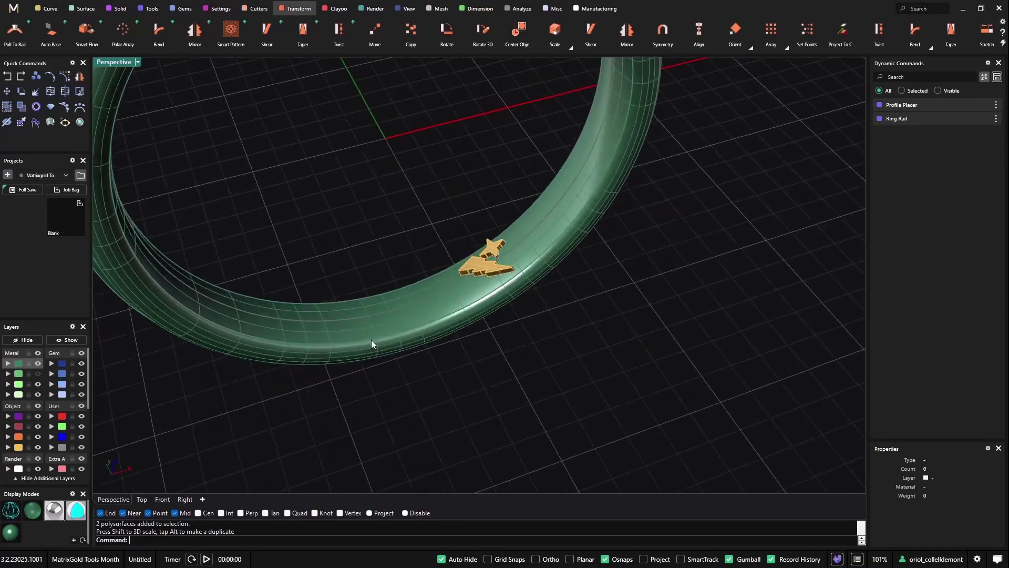
left_click(361, 320)
left_click(398, 343)
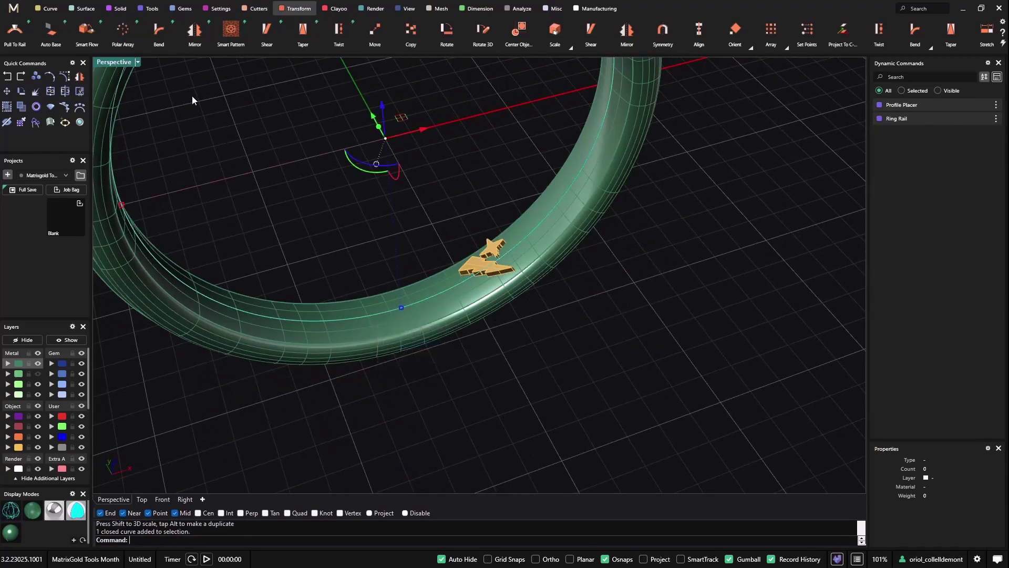
left_click(150, 9)
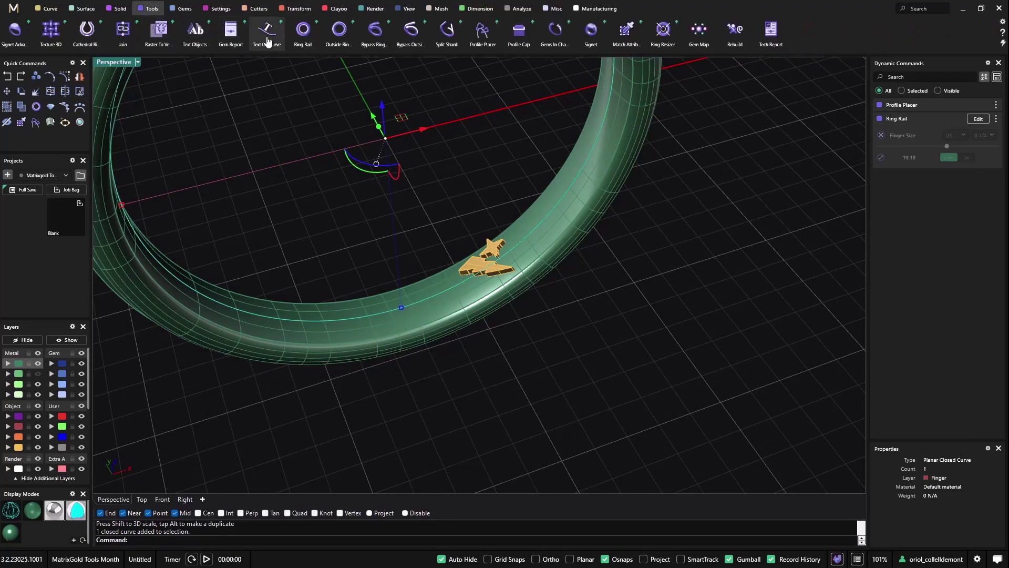
left_click(267, 37)
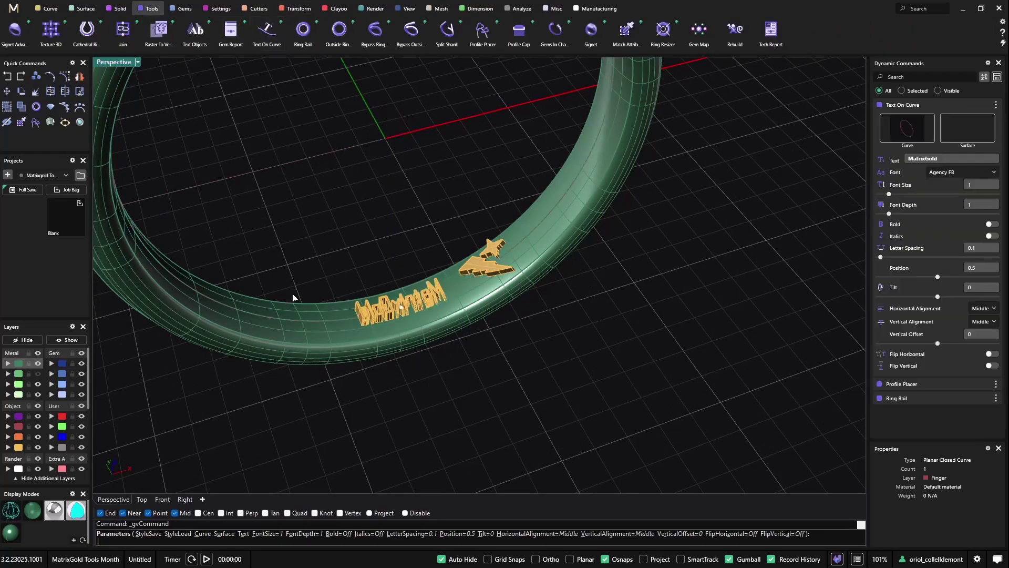
- Set the text's font to Arial Black, shift it to position 0.54 along the curve and flip it horizontally
right_click_drag(390, 292, 374, 328)
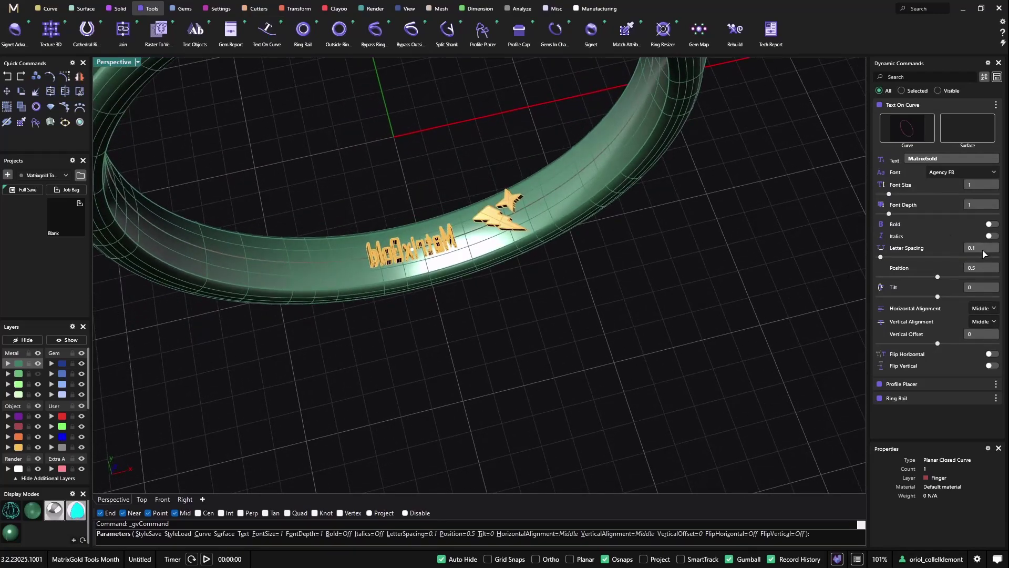
left_click(971, 172)
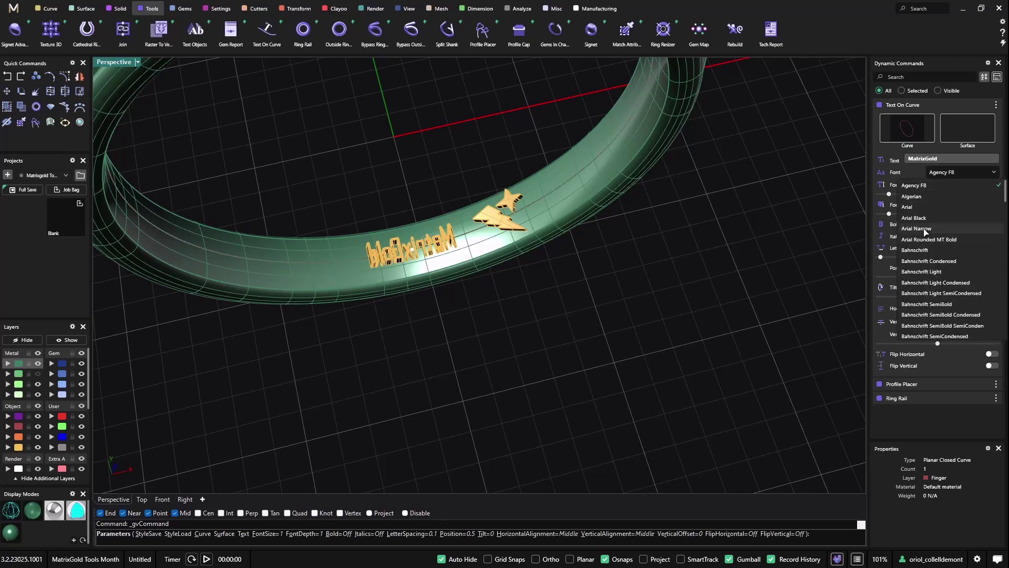
left_click(926, 223)
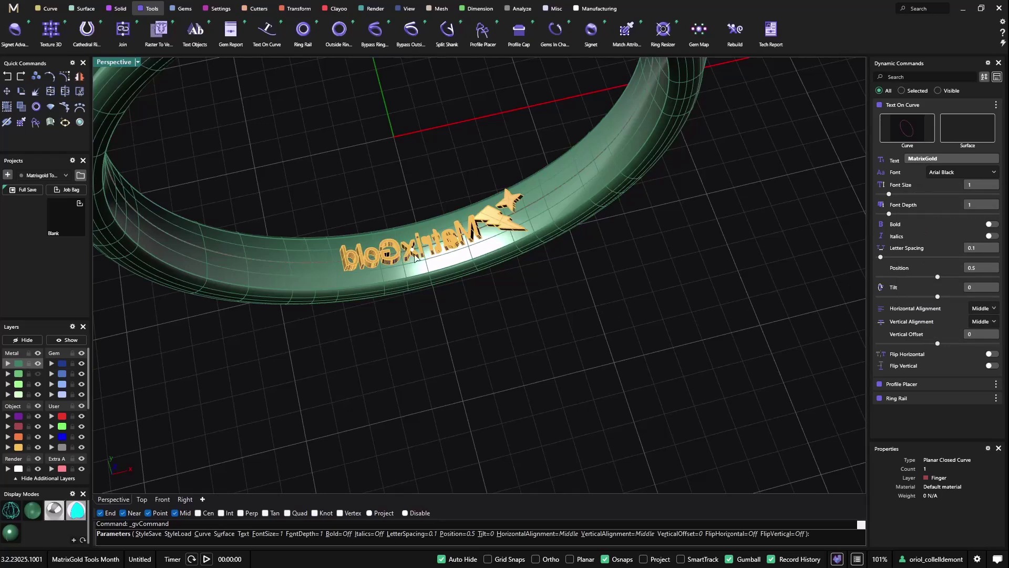
left_click_drag(415, 255, 360, 258)
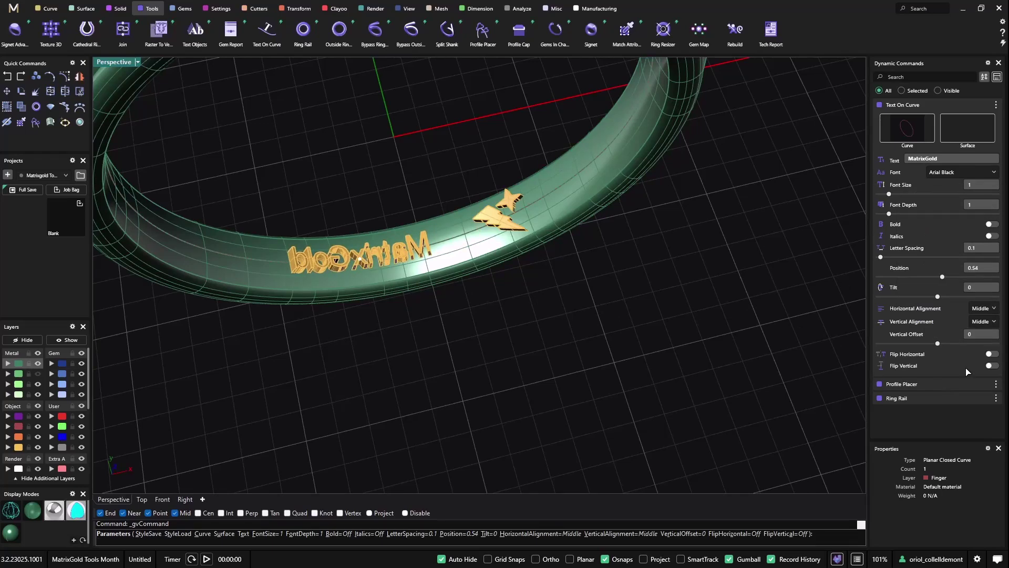
left_click(993, 355)
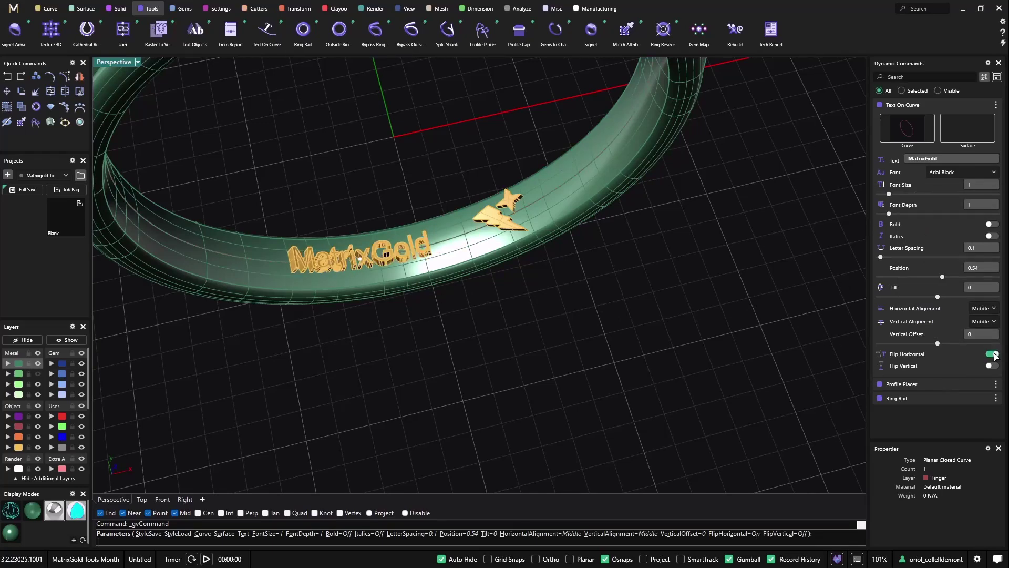
- Set the text's font depth to 0.7 in the wireframe Front view and finish Text On Curve
right_click_drag(492, 336, 476, 272)
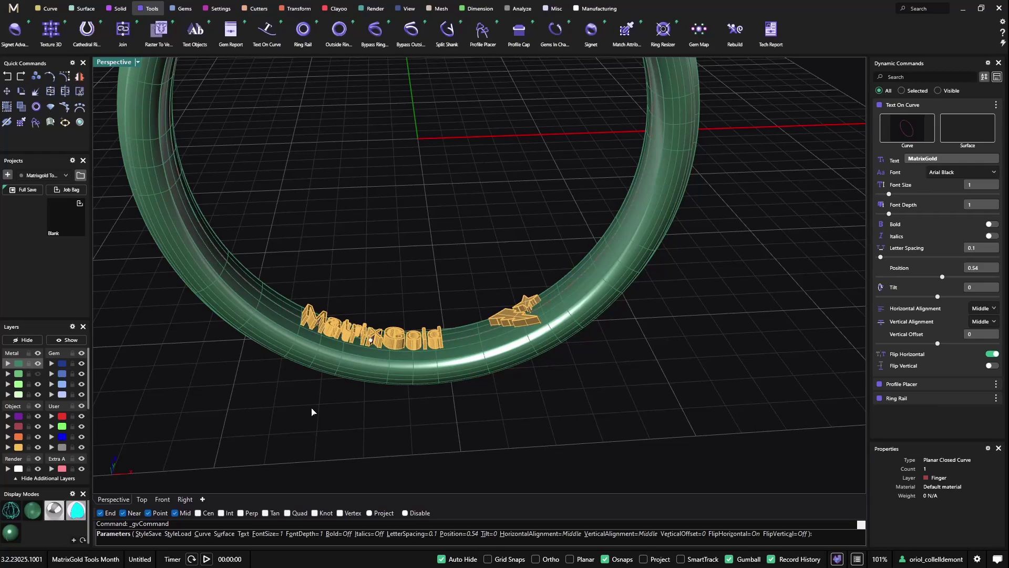
left_click(11, 516)
mouse_move(348, 385)
right_mouse_down()
mouse_move(376, 331)
mouse_move(316, 404)
right_mouse_up()
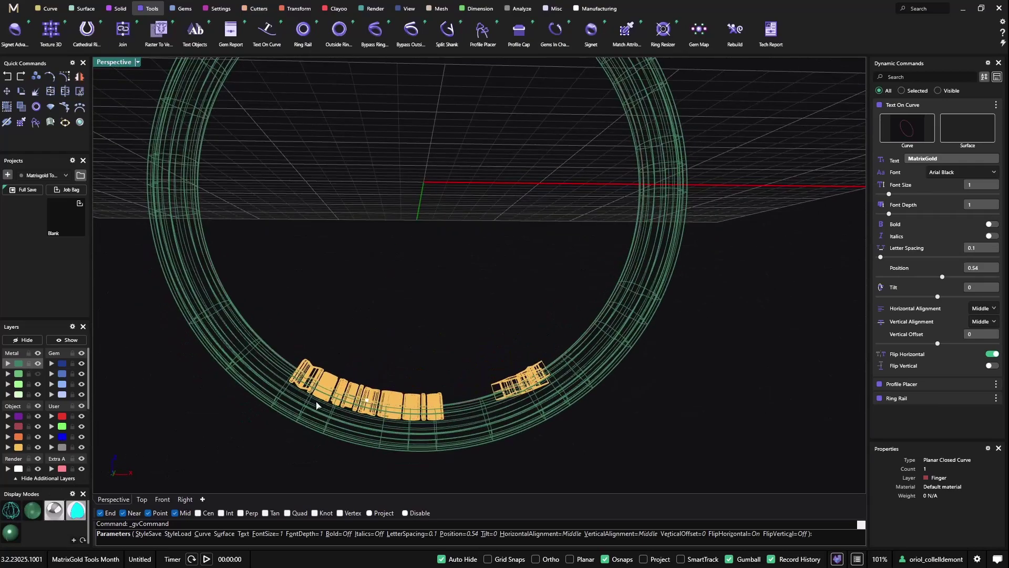
left_click(163, 498)
scroll(307, 287, "up", 3)
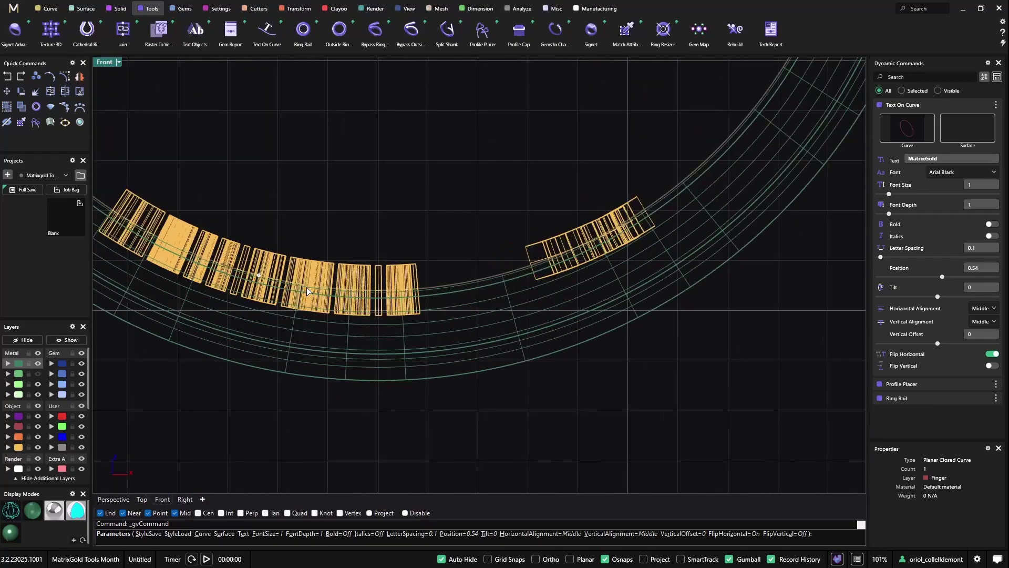
left_click(981, 205)
key("Tab")
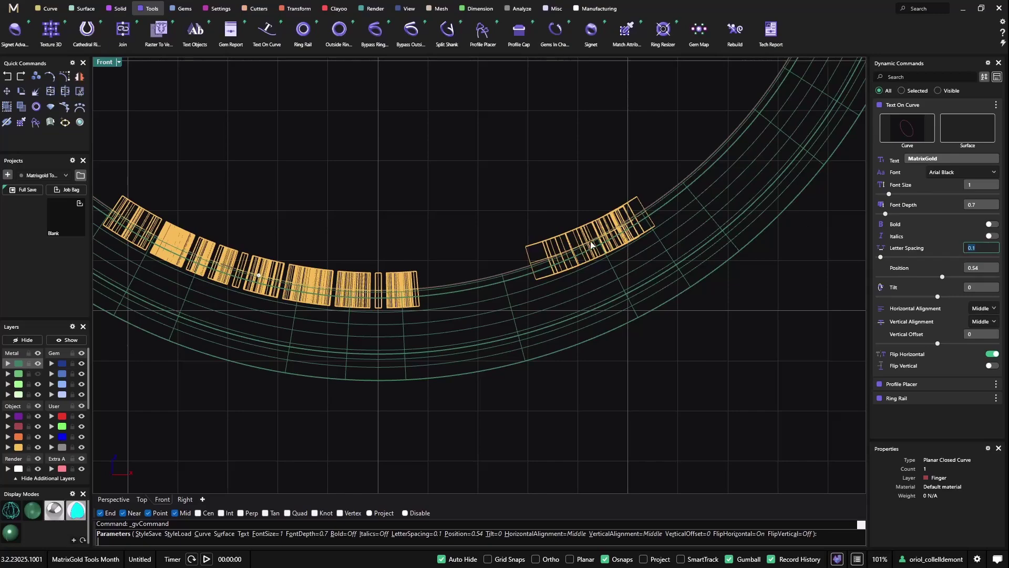
key("Return")
scroll(441, 187, "down", 3)
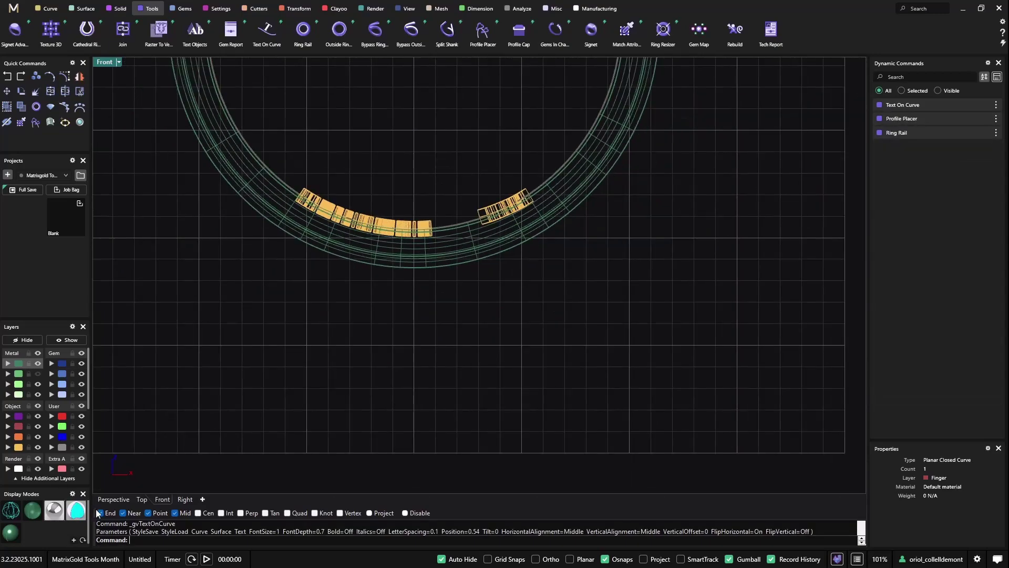
- Subtract the MatrixGold text and the logo solids from the ring band with Boolean Difference and hide the cutting solids' layer
left_click(109, 500)
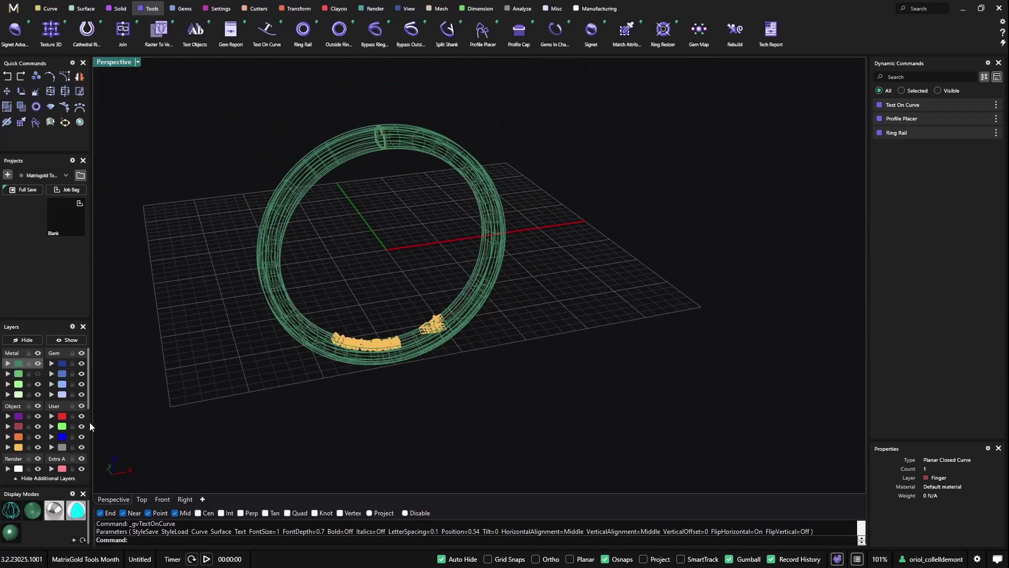
left_click(33, 509)
right_click_drag(467, 253, 482, 390)
left_click(116, 8)
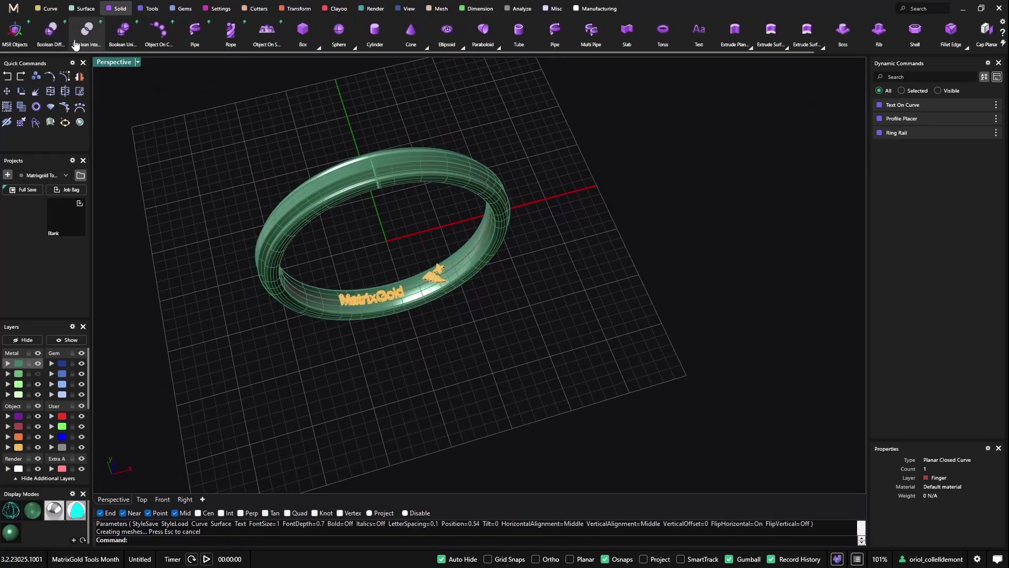
left_click(51, 29)
key("Return")
scroll(327, 303, "up", 3)
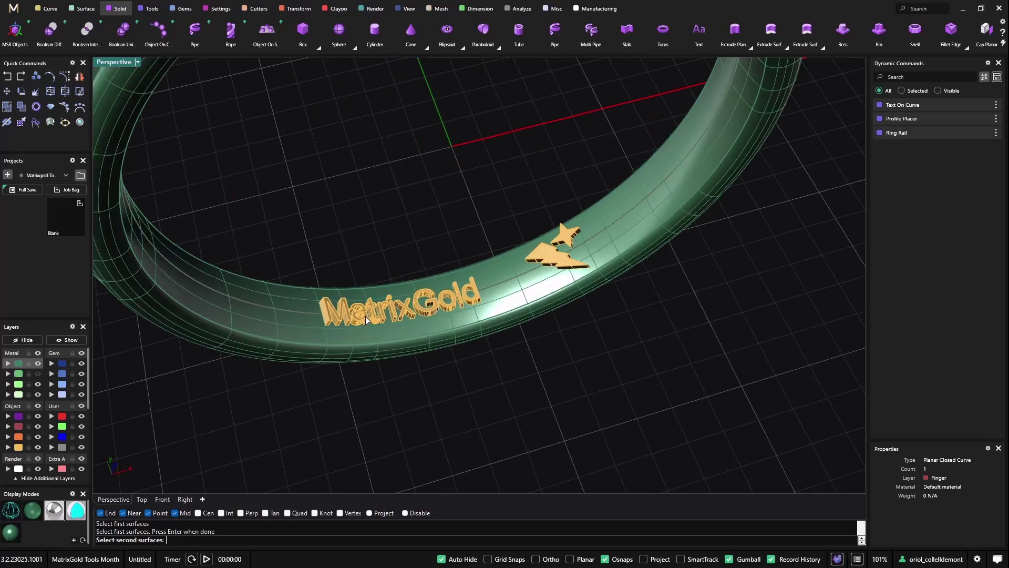
left_click(556, 259)
key("Return")
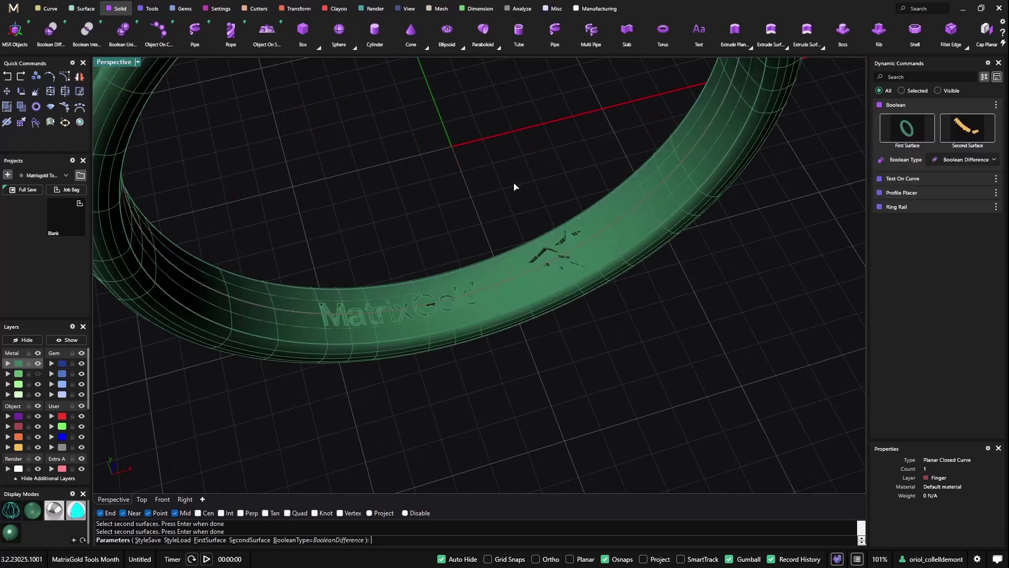
left_click(37, 447)
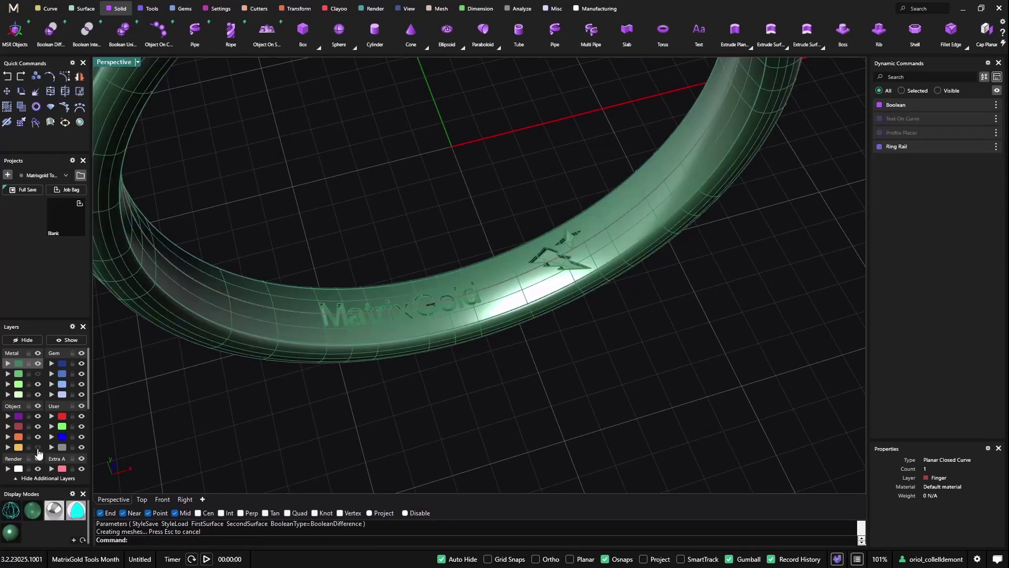
right_click_drag(498, 348, 486, 244)
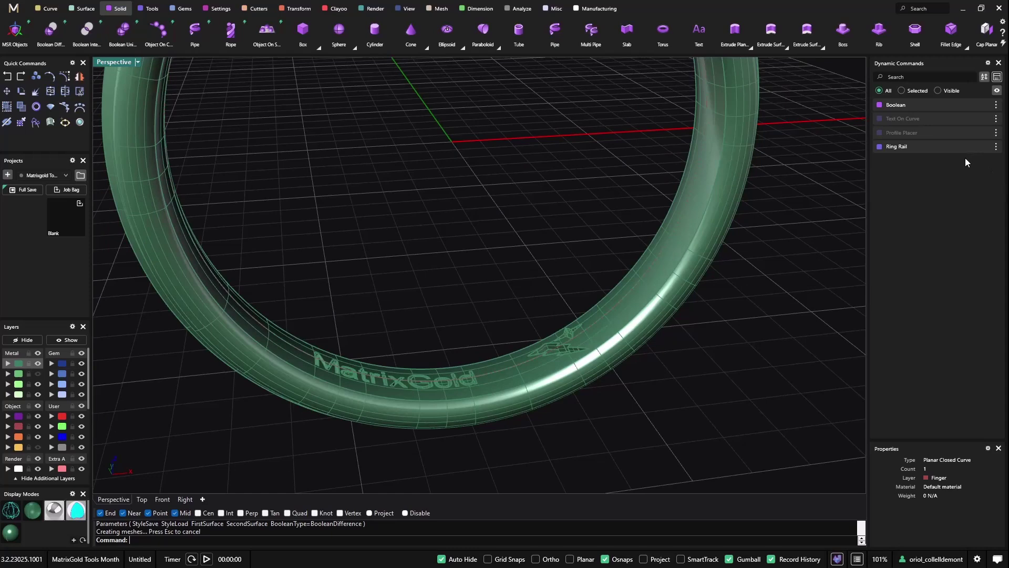
- Edit the Ring Rail to US finger size 7
left_click(978, 149)
left_click_drag(947, 174, 929, 178)
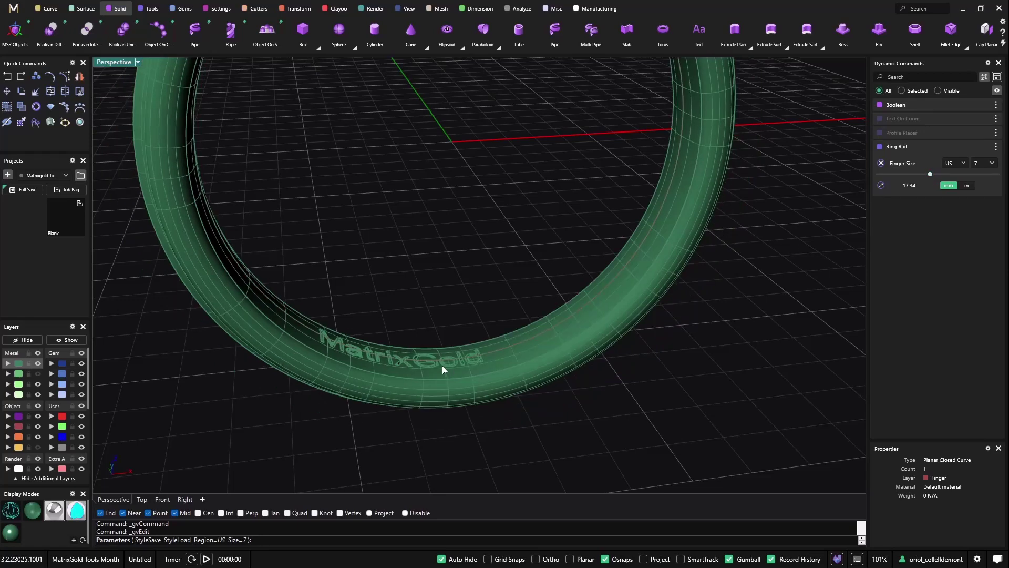
- Finish the Ring Rail edit, then move the logo's cutting solids up to straddle the band's inner surface in the wireframe Front view
key("Return")
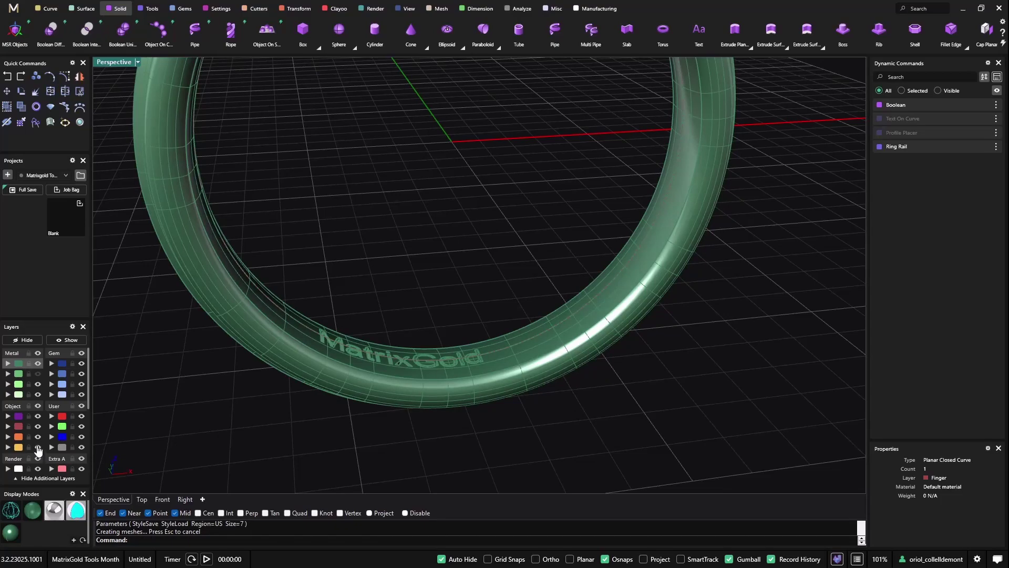
left_click(10, 510)
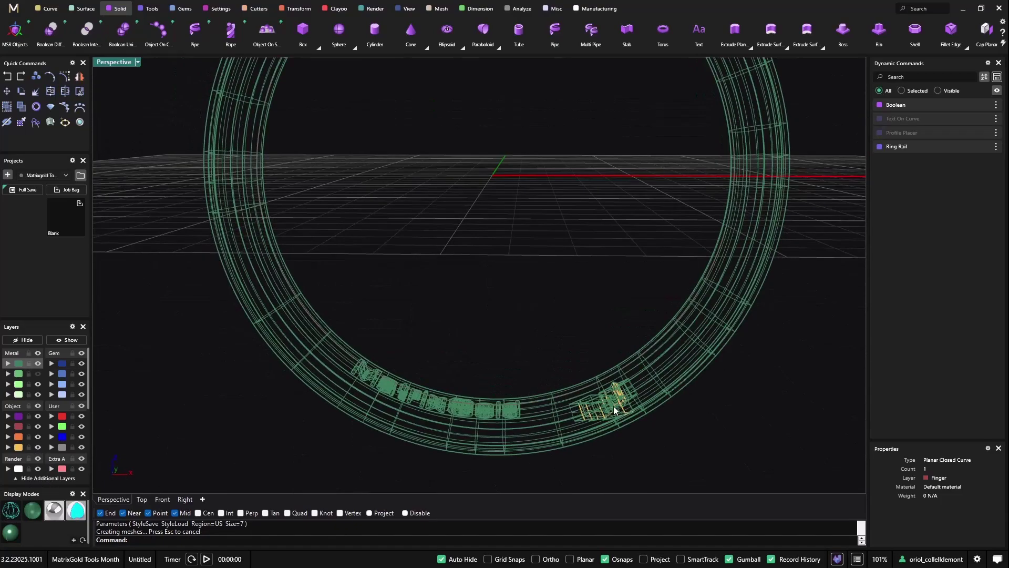
left_click(17, 447)
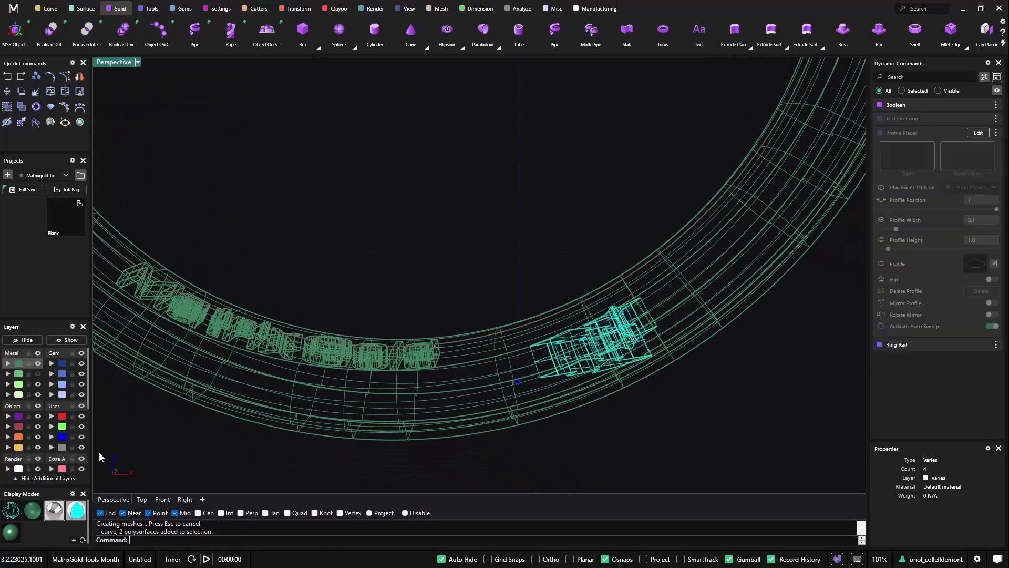
left_click(163, 499)
right_click_drag(570, 240, 555, 324)
scroll(531, 223, "up", 4)
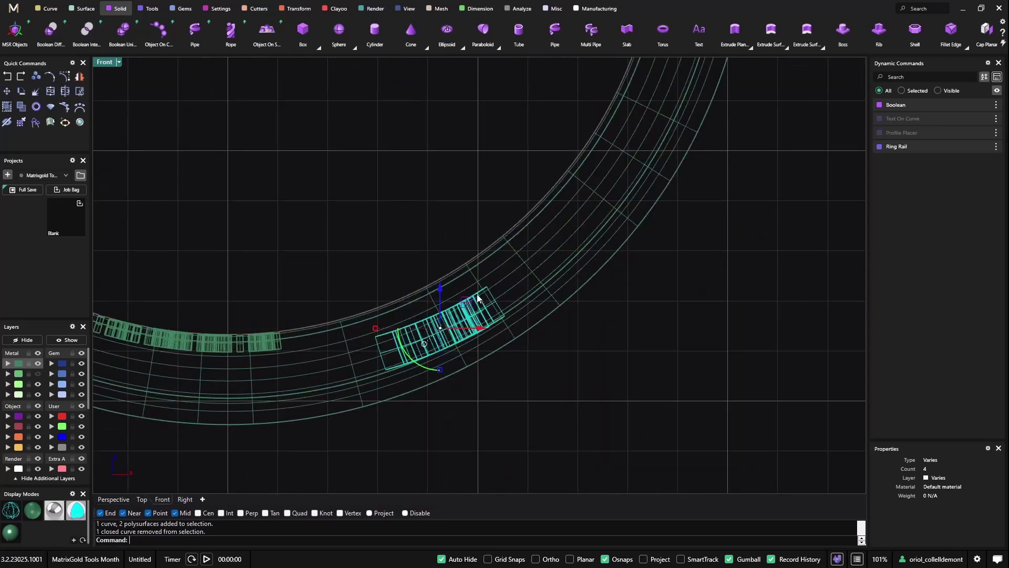
left_click_drag(463, 298, 420, 325)
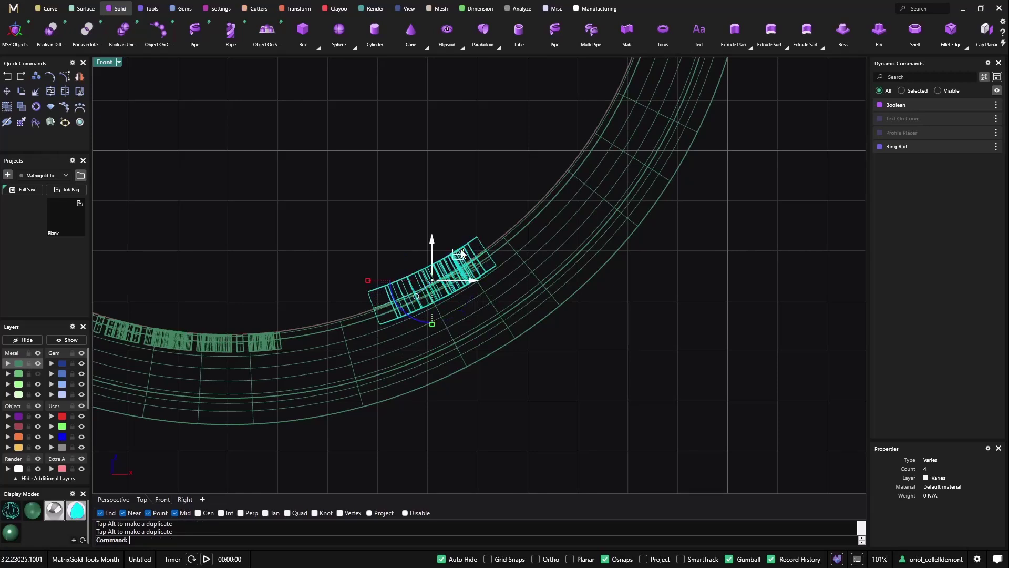
key("Escape")
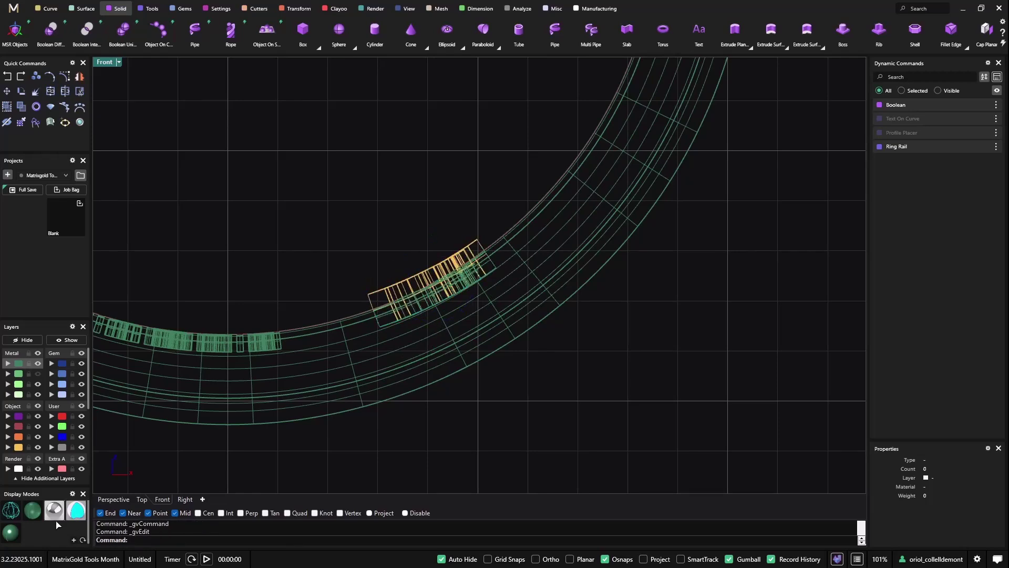
- Hide the cutting solids' layer and inspect the engraved text and logo inside the band in the shaded Perspective view
left_click(37, 448)
left_click(114, 498)
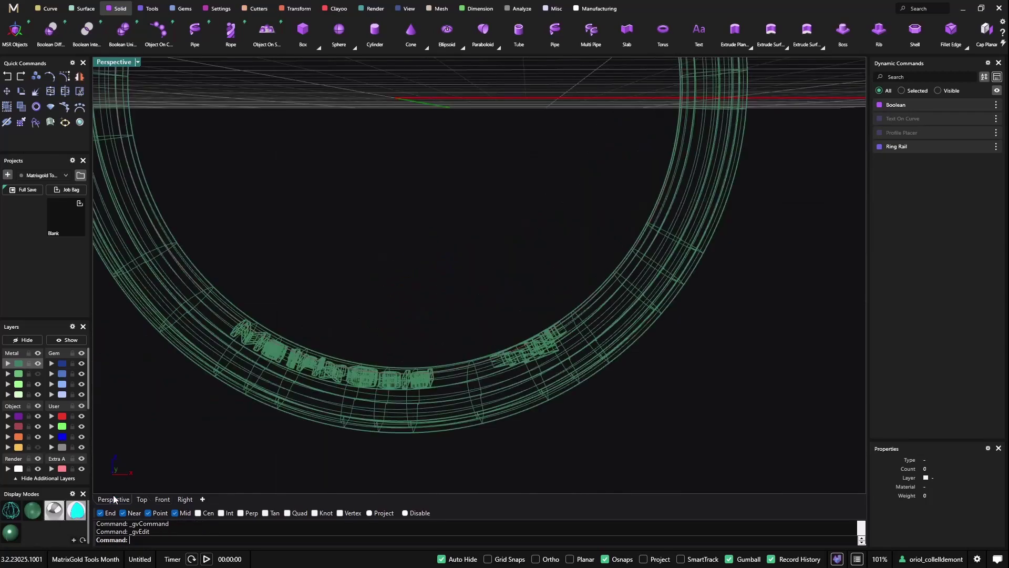
right_click_drag(441, 288, 429, 315)
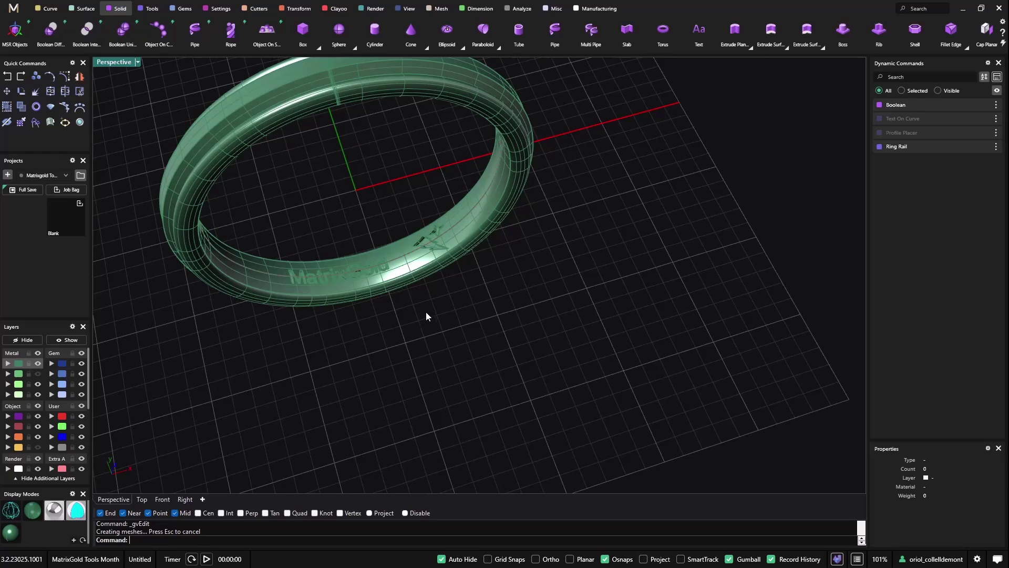
right_click_drag(428, 315, 492, 393, "shift")
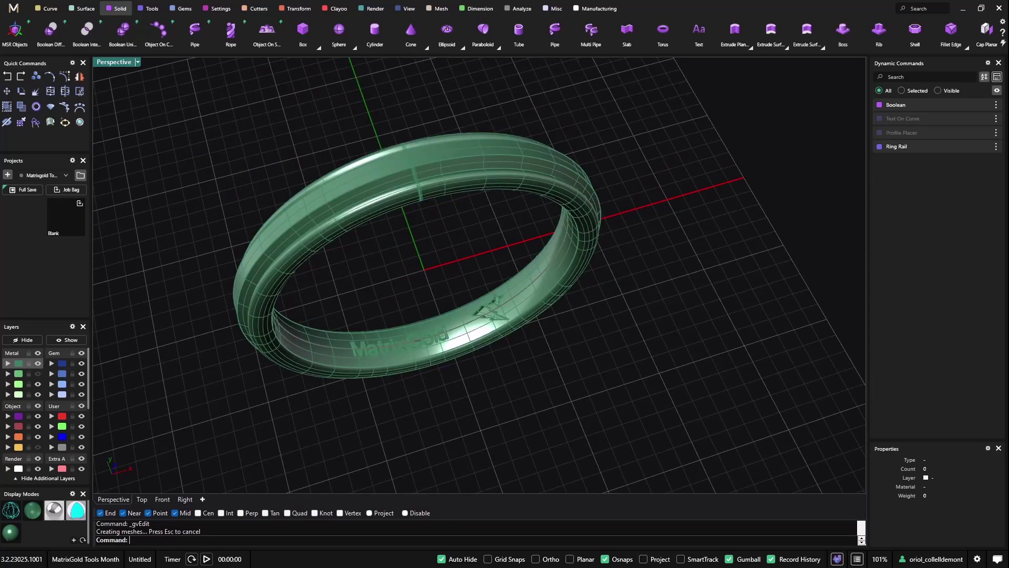